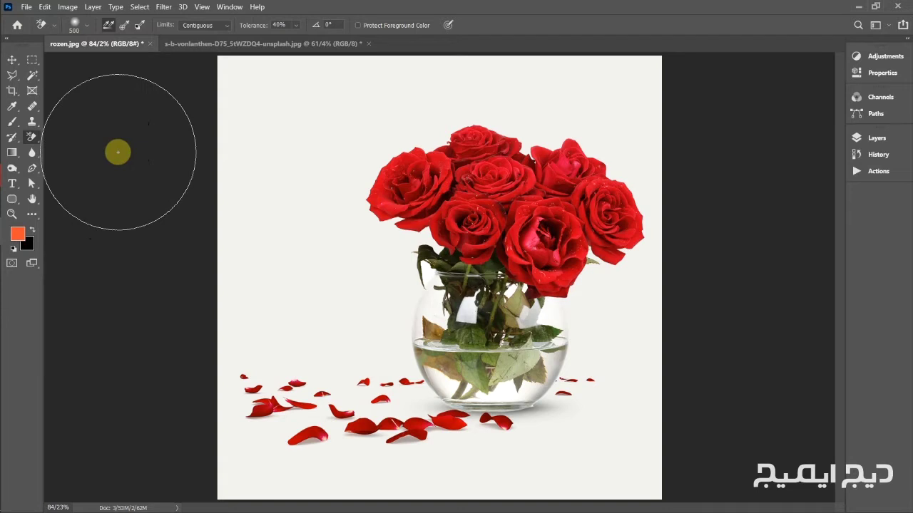
Reduce the Background Eraser brush size to 175 px.
key(bracketleft)
key(bracketleft)
key(bracketleft)
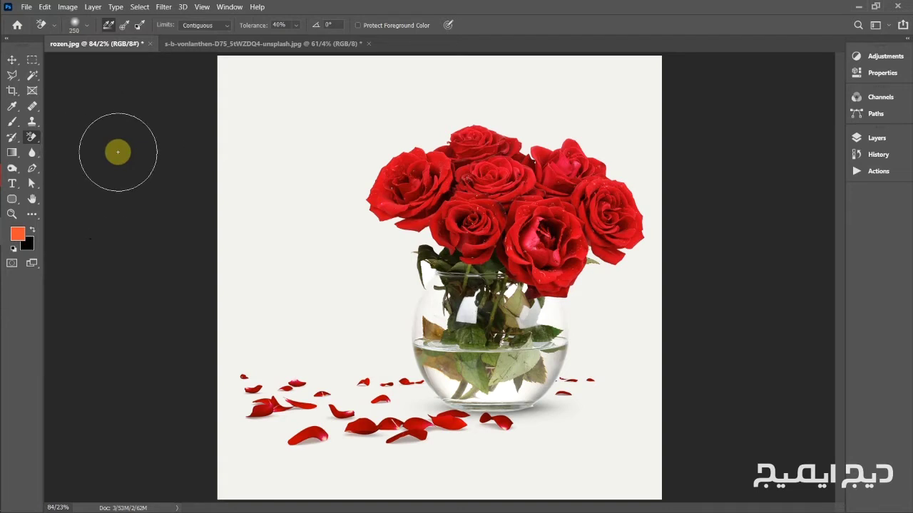
key(bracketleft)
key(bracketleft)
key(bracketleft)
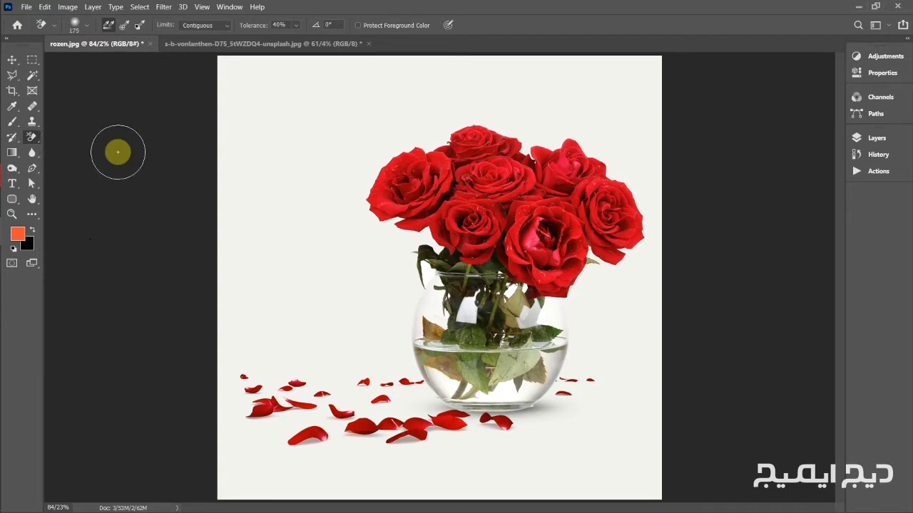
Enlarge the Background Eraser brush to 400 px and apply it once to convert the Background into an editable layer.
key(bracketright)
key(bracketright)
key(bracketright)
key(bracketright)
key(bracketright)
key(bracketright)
key(bracketright)
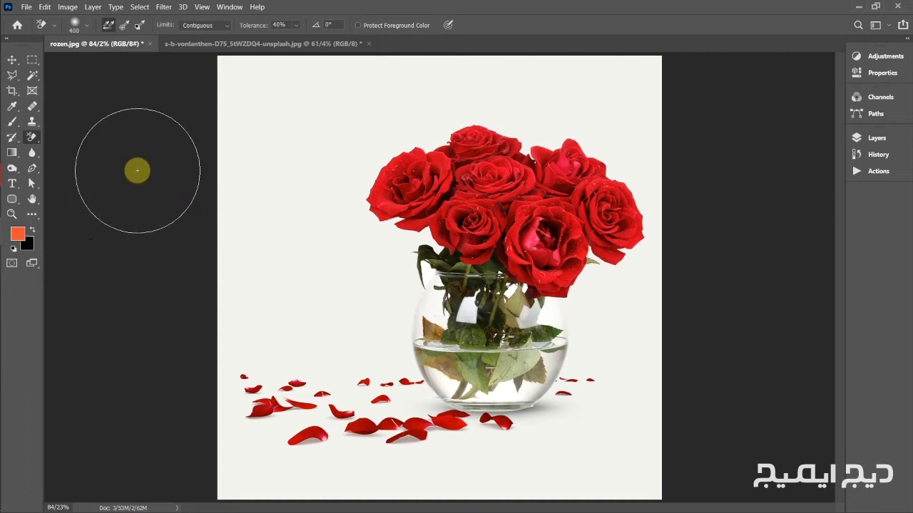
click(136, 170)
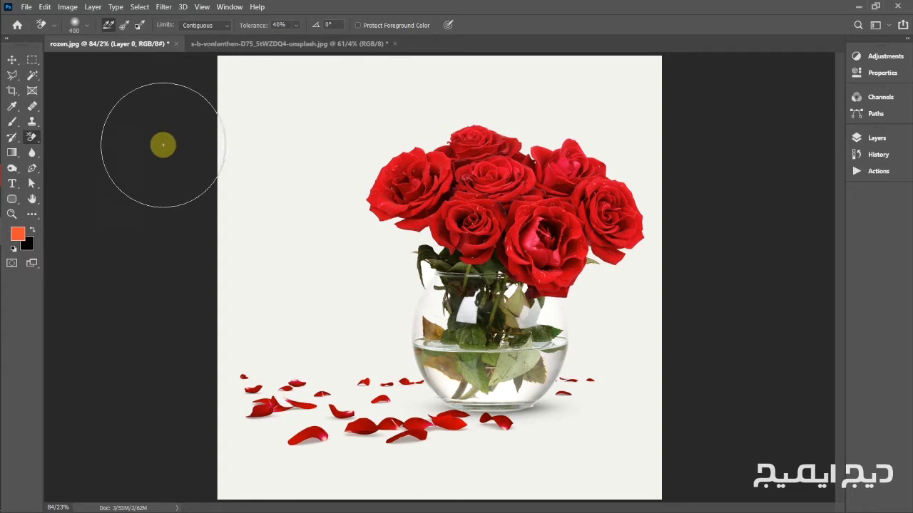
Set the eraser brush to 87 px and 100% hardness, and erase a hard-edged test spot in the light background.
right_click(286, 134)
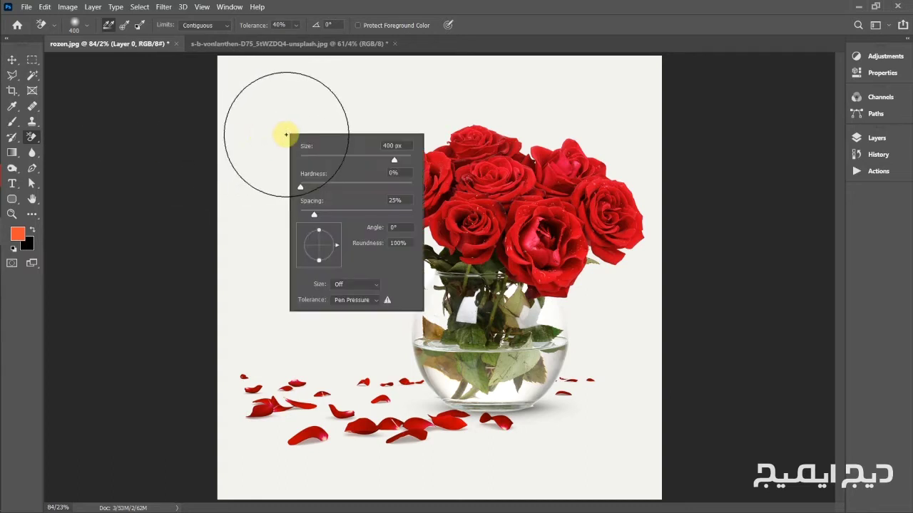
drag(316, 158, 347, 159)
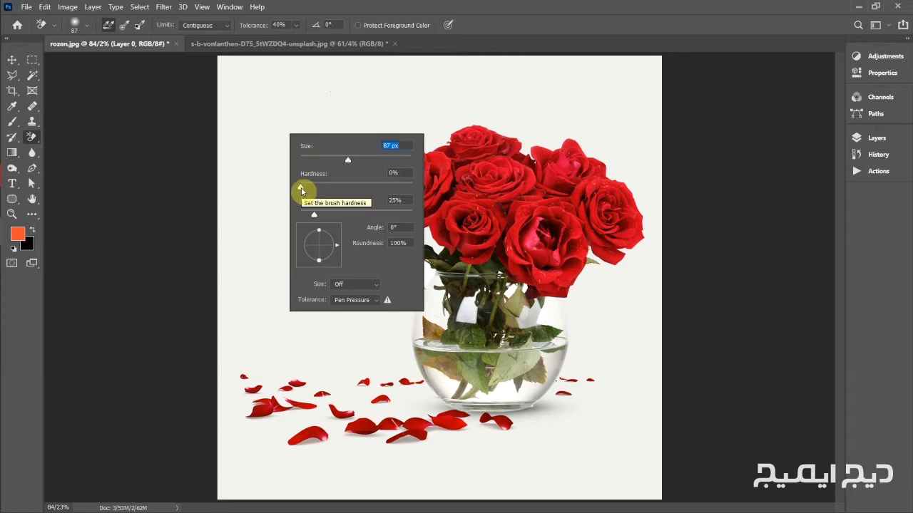
drag(305, 189, 428, 191)
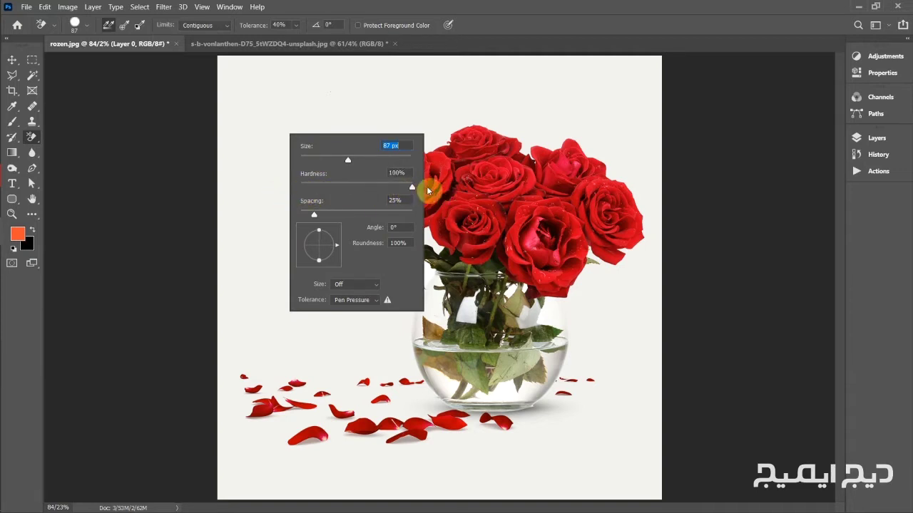
click(492, 27)
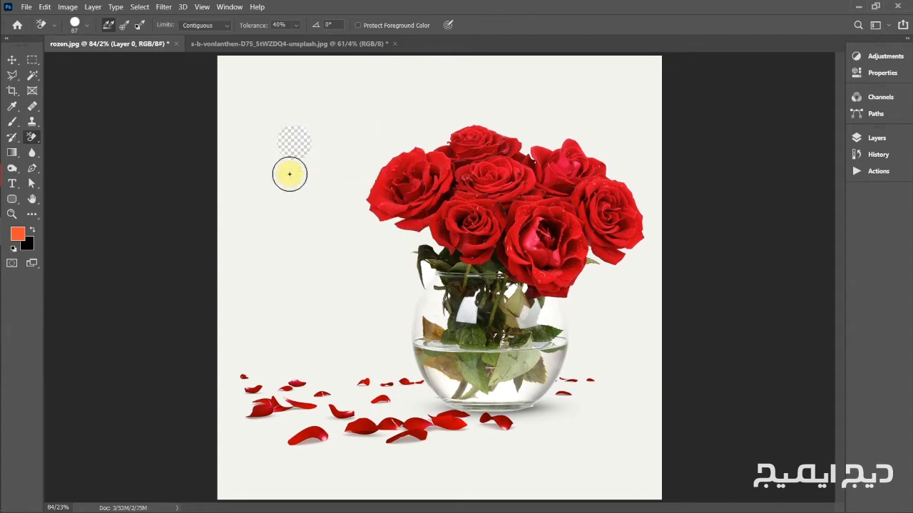
Lower the brush hardness for a soft edge, erase a test spot above the first one, and undo both spots.
right_click(263, 178)
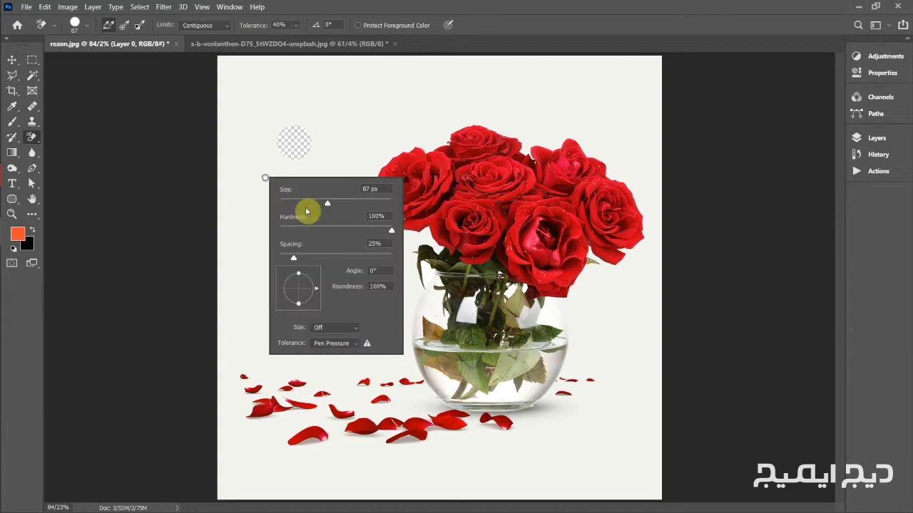
drag(387, 232, 281, 232)
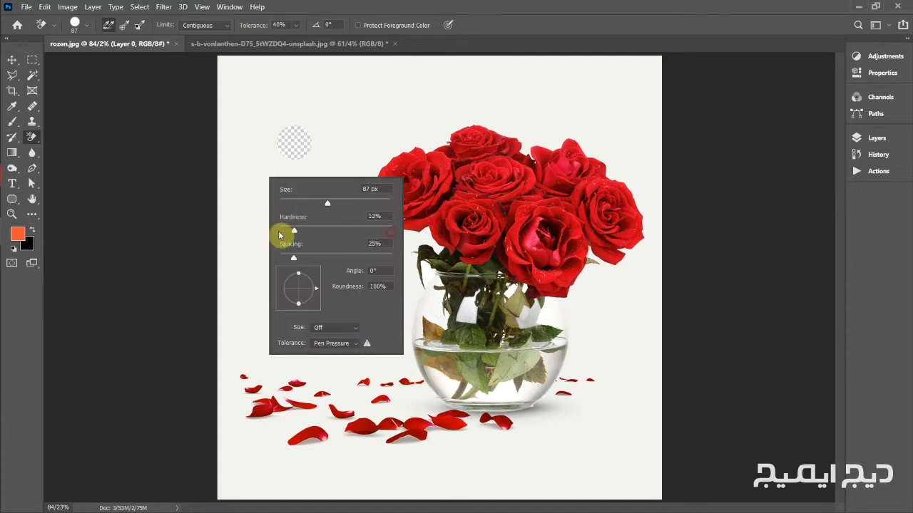
click(290, 94)
click(291, 93)
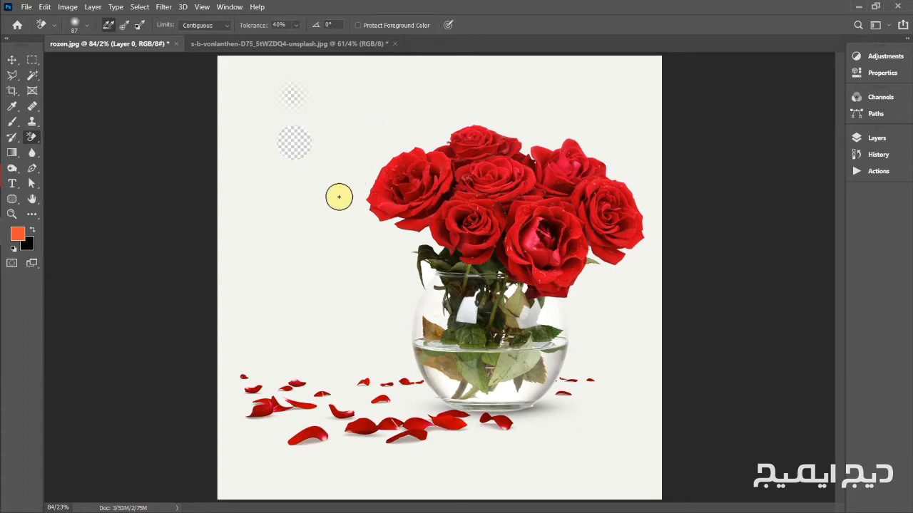
key(ctrl+z)
key(ctrl+z)
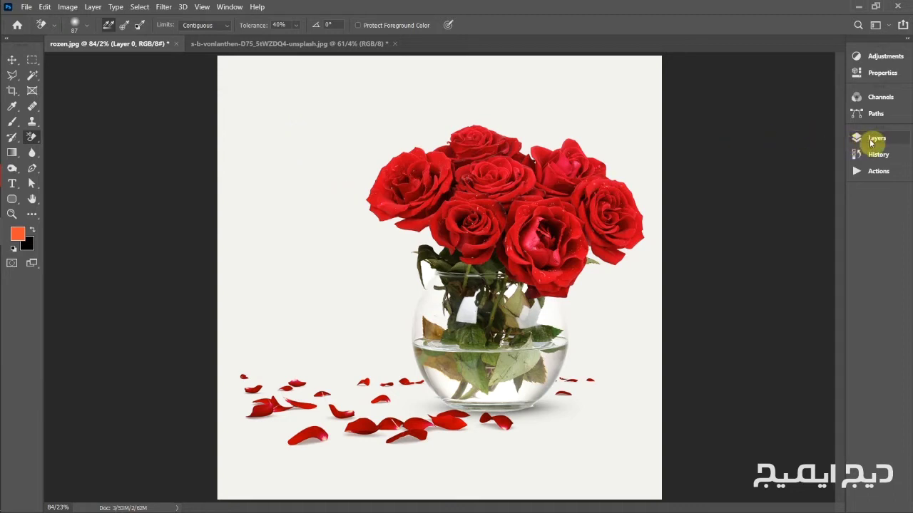
Duplicate Layer 0 and hide the original layer.
click(877, 140)
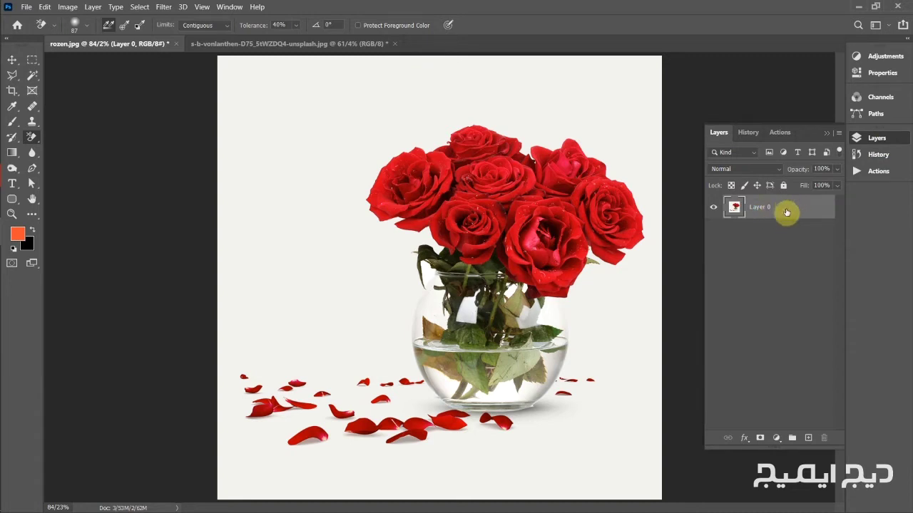
key(ctrl+j)
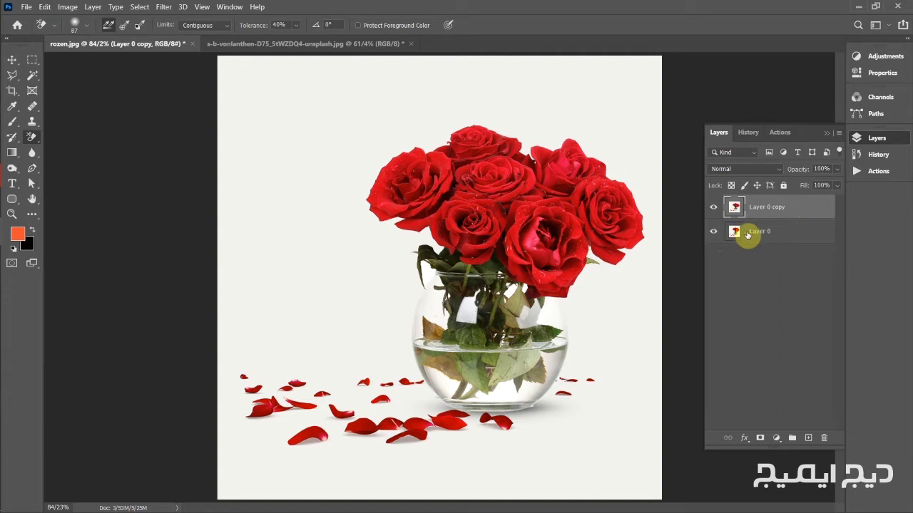
click(713, 234)
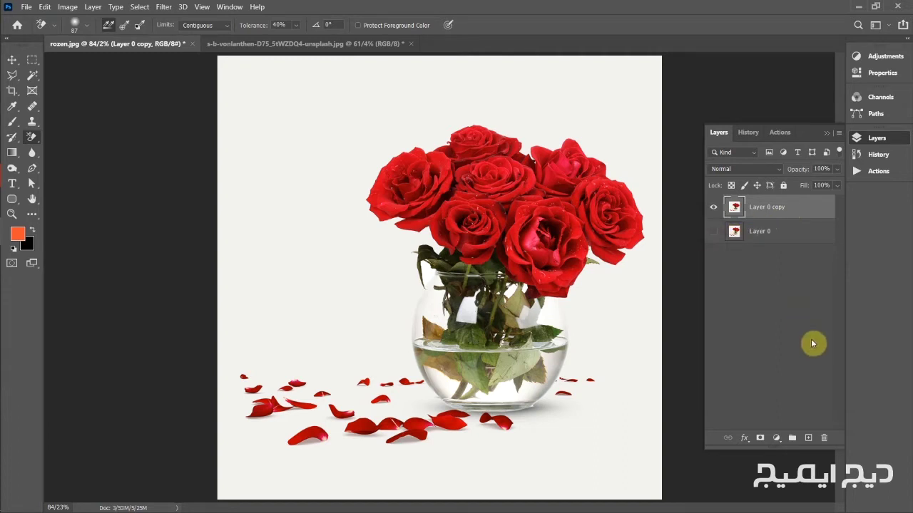
Add a new layer filled with black beneath Layer 0 copy, and make Layer 0 copy the active layer.
click(808, 437)
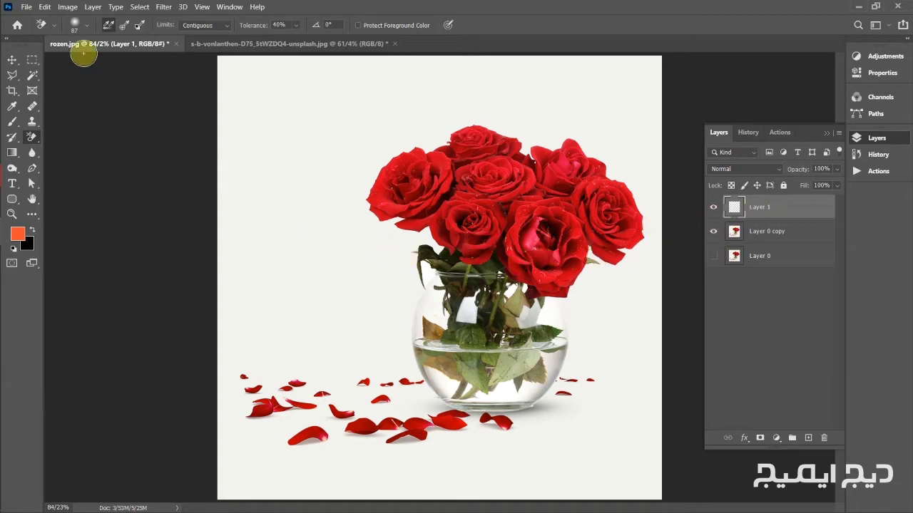
click(45, 7)
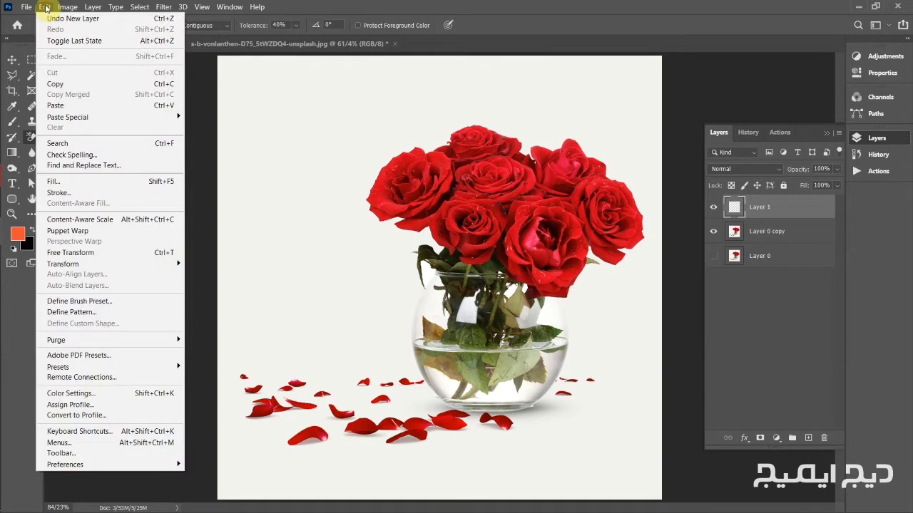
click(57, 181)
click(441, 133)
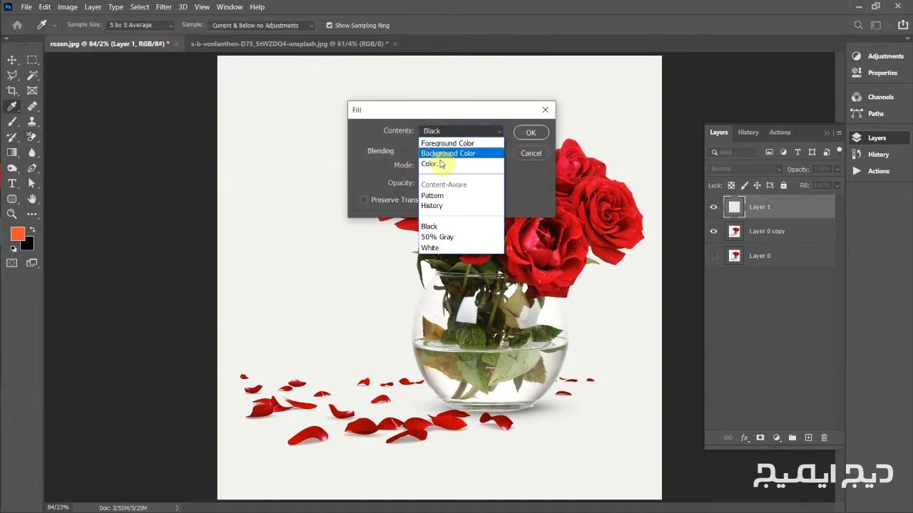
click(443, 226)
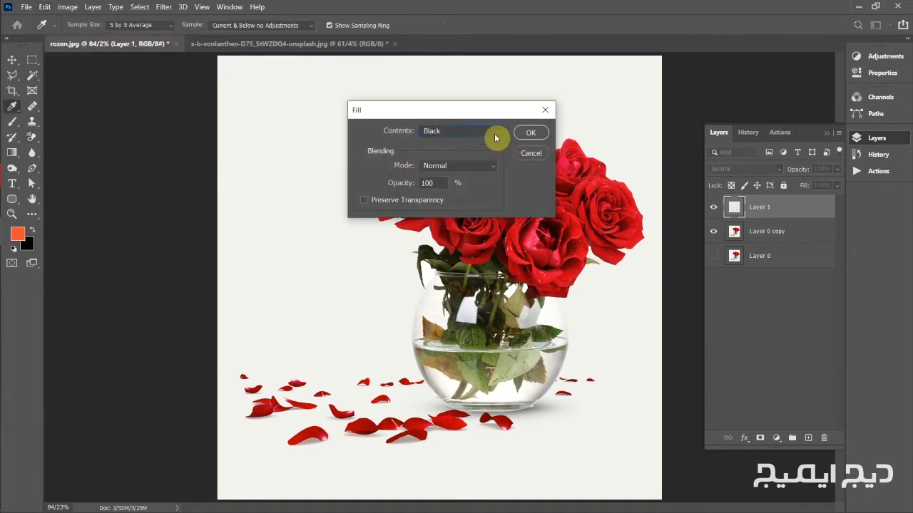
click(526, 136)
key(e)
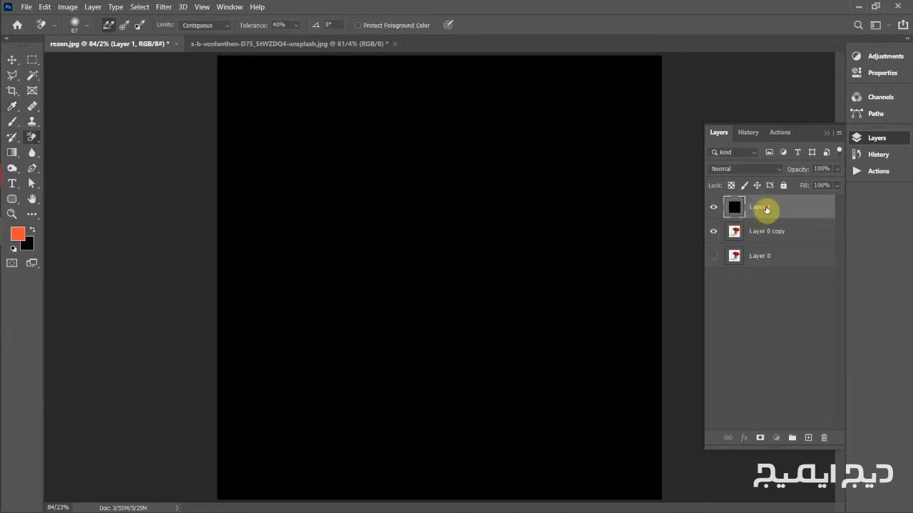
drag(765, 207, 764, 239)
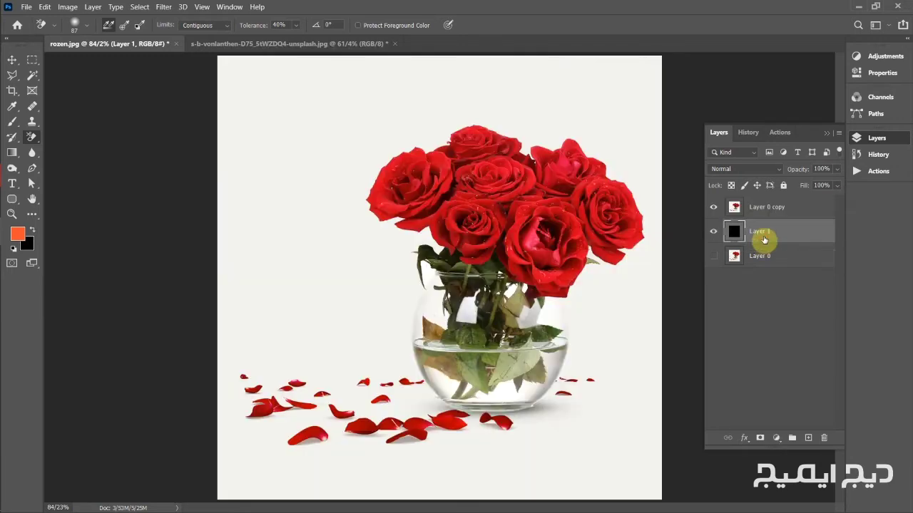
click(762, 208)
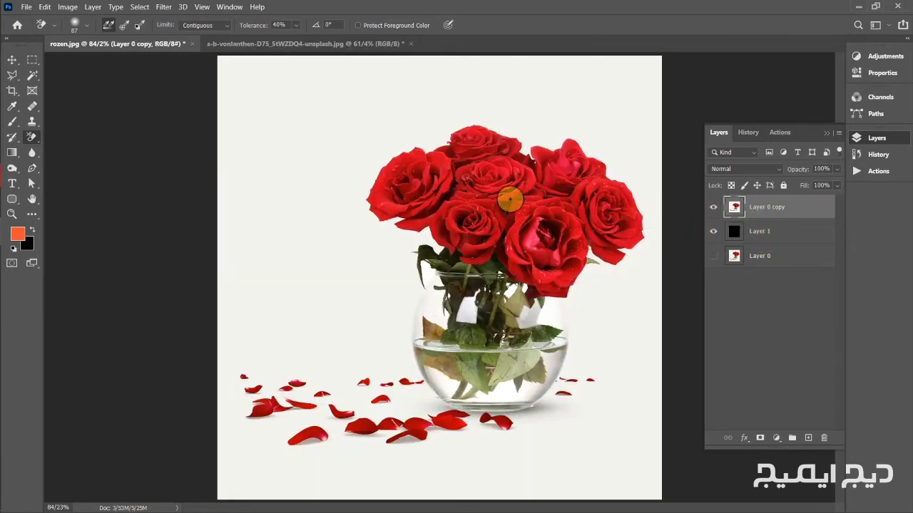
Erase a small test spot in the background beside the roses and enlarge the eraser brush to 175 px.
mouse_move(273, 161)
mouse_down()
mouse_move(271, 153)
mouse_move(261, 164)
mouse_up()
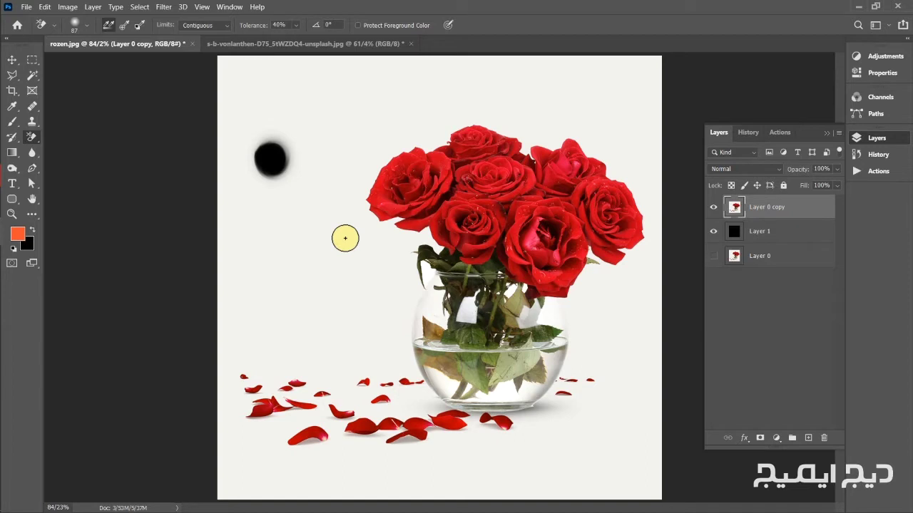
key(bracketright)
key(bracketright)
key(bracketright)
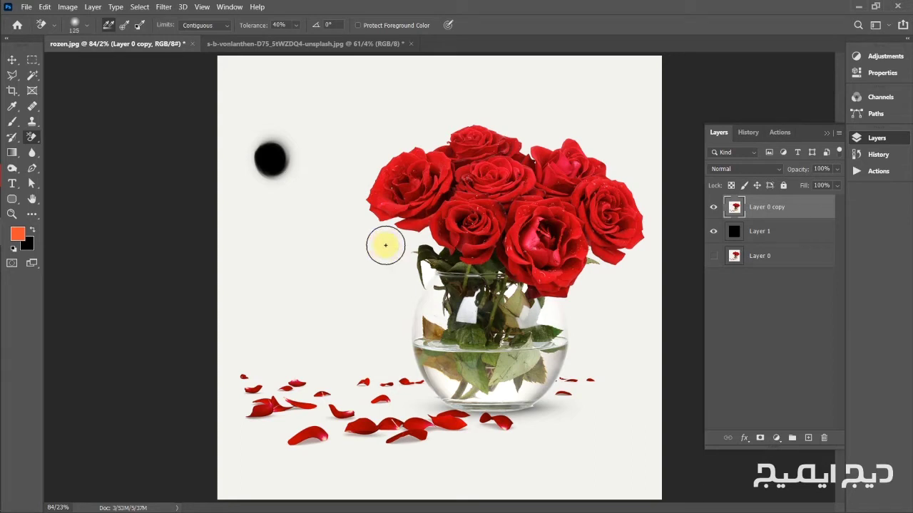
key(bracketright)
key(bracketright)
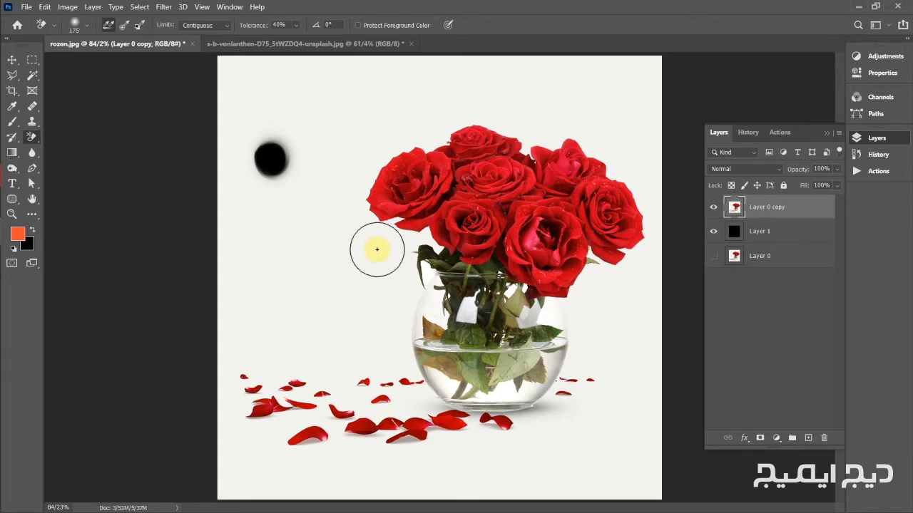
Erase the light background around the leftmost rose using continuous sampling, and undo both test erasures.
mouse_move(385, 249)
mouse_down()
mouse_move(429, 236)
mouse_move(435, 246)
mouse_move(376, 230)
mouse_move(352, 211)
mouse_move(355, 180)
mouse_move(373, 155)
mouse_move(351, 189)
mouse_move(374, 150)
mouse_move(402, 132)
mouse_move(360, 163)
mouse_move(395, 134)
mouse_move(422, 128)
mouse_move(427, 138)
mouse_move(406, 132)
mouse_move(365, 168)
mouse_move(351, 229)
mouse_move(372, 244)
mouse_move(393, 241)
mouse_move(368, 247)
mouse_up()
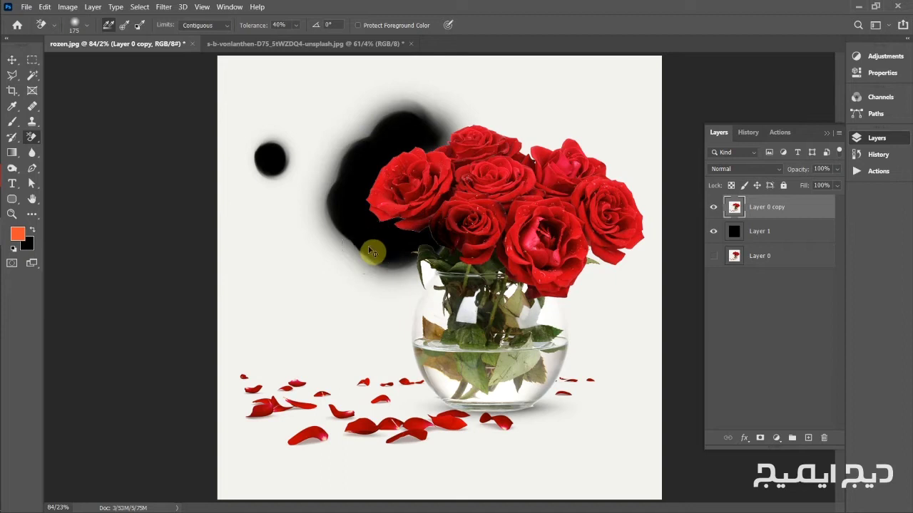
key(ctrl+z)
key(ctrl+z)
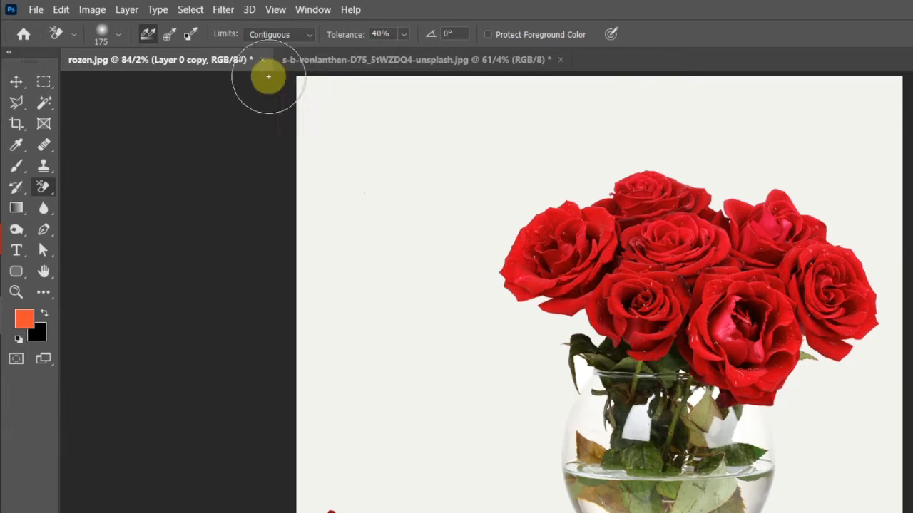
Set the eraser sampling to Once and erase the light background around the leftmost rose, up to the top rose.
click(169, 37)
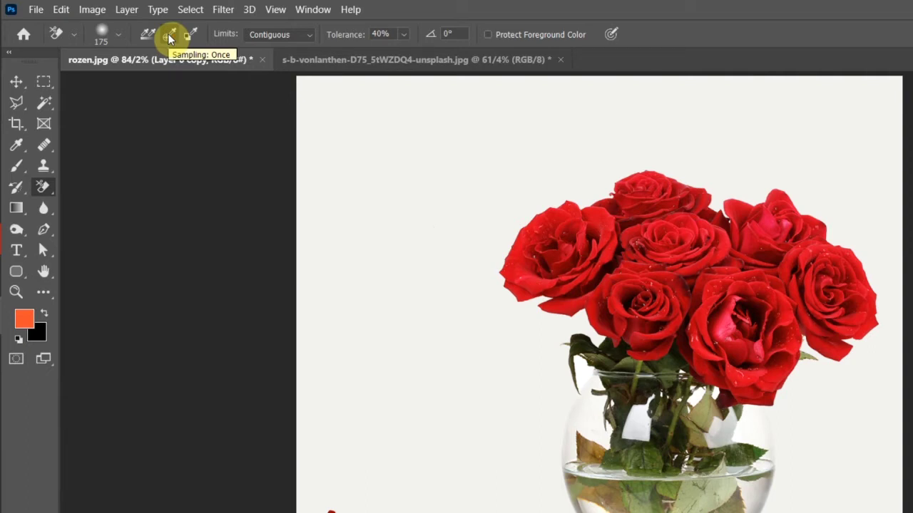
click(169, 36)
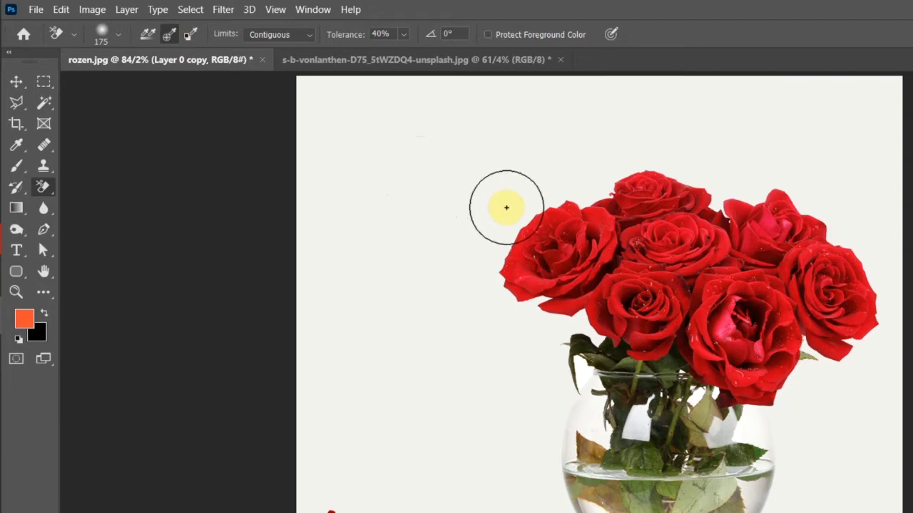
mouse_move(501, 216)
mouse_down()
mouse_move(499, 210)
mouse_move(520, 210)
mouse_move(539, 227)
mouse_up()
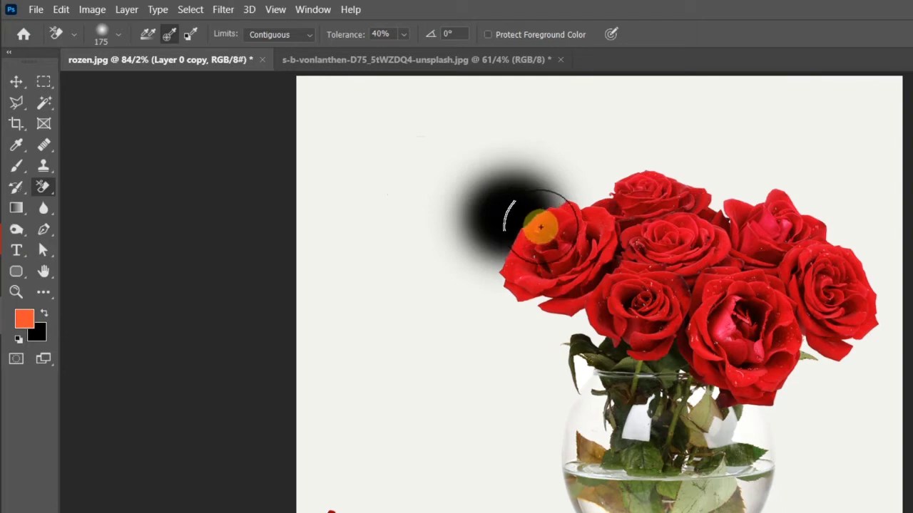
mouse_move(541, 226)
mouse_down()
mouse_move(554, 191)
mouse_move(585, 202)
mouse_move(611, 174)
mouse_move(627, 195)
mouse_move(632, 210)
mouse_move(569, 233)
mouse_move(568, 247)
mouse_move(585, 251)
mouse_move(601, 333)
mouse_move(570, 341)
mouse_move(517, 312)
mouse_move(488, 266)
mouse_move(489, 232)
mouse_move(486, 311)
mouse_move(596, 321)
mouse_move(583, 328)
mouse_move(600, 340)
mouse_move(481, 280)
mouse_move(520, 220)
mouse_move(604, 180)
mouse_move(564, 185)
mouse_up()
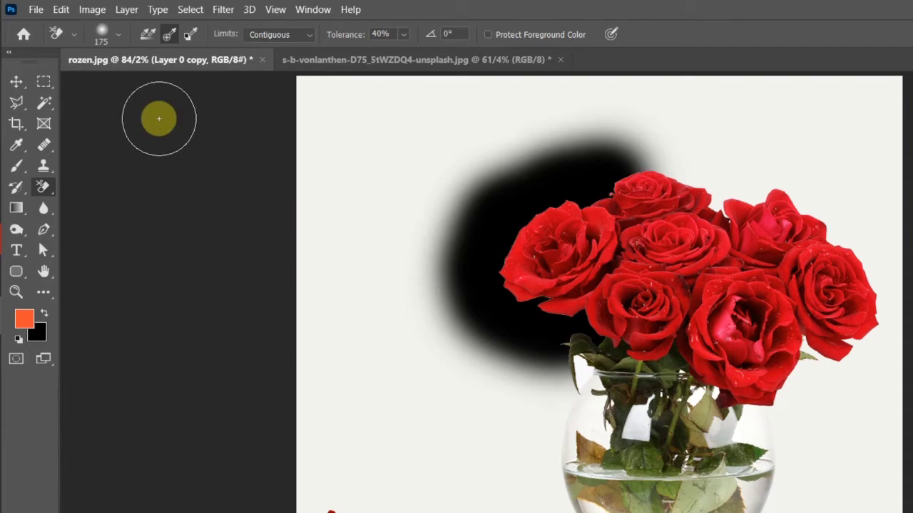
Switch the sampling to Continuous, erase across the right-hand roses down past the vase, and undo that erasure.
click(148, 35)
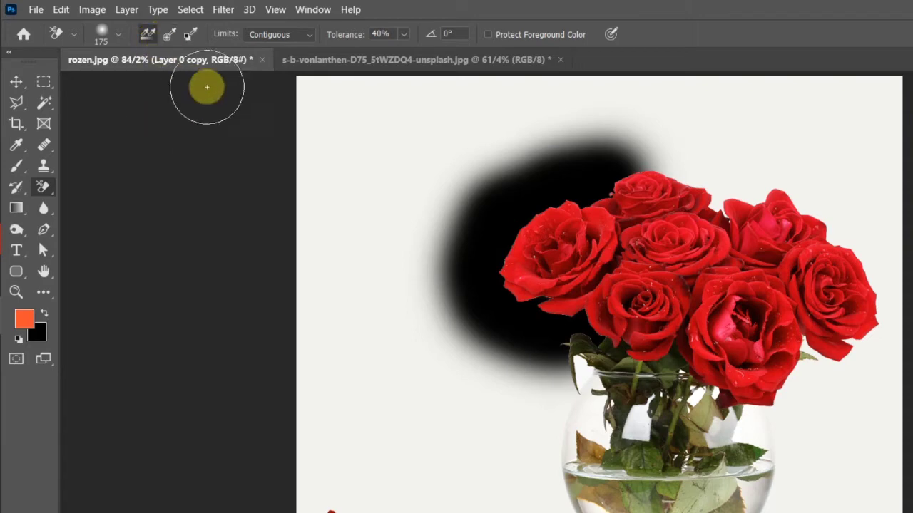
click(591, 157)
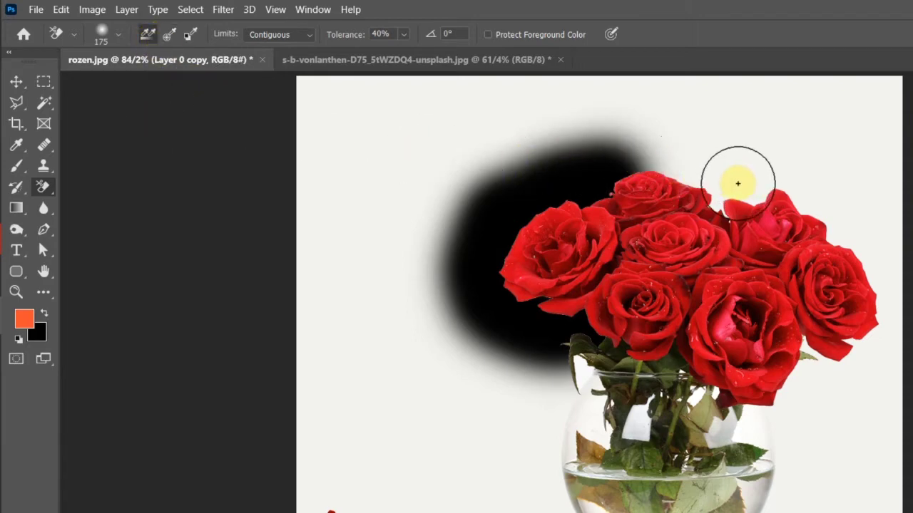
mouse_move(739, 155)
mouse_down()
mouse_move(731, 181)
mouse_move(714, 179)
mouse_move(732, 174)
mouse_move(757, 195)
mouse_move(767, 173)
mouse_move(729, 184)
mouse_move(718, 198)
mouse_move(731, 188)
mouse_move(749, 221)
mouse_move(770, 222)
mouse_move(776, 194)
mouse_move(783, 214)
mouse_move(784, 225)
mouse_move(748, 232)
mouse_move(794, 292)
mouse_move(805, 431)
mouse_move(774, 453)
mouse_move(707, 452)
mouse_move(693, 415)
mouse_move(663, 433)
mouse_move(735, 431)
mouse_move(864, 397)
mouse_move(850, 460)
mouse_up()
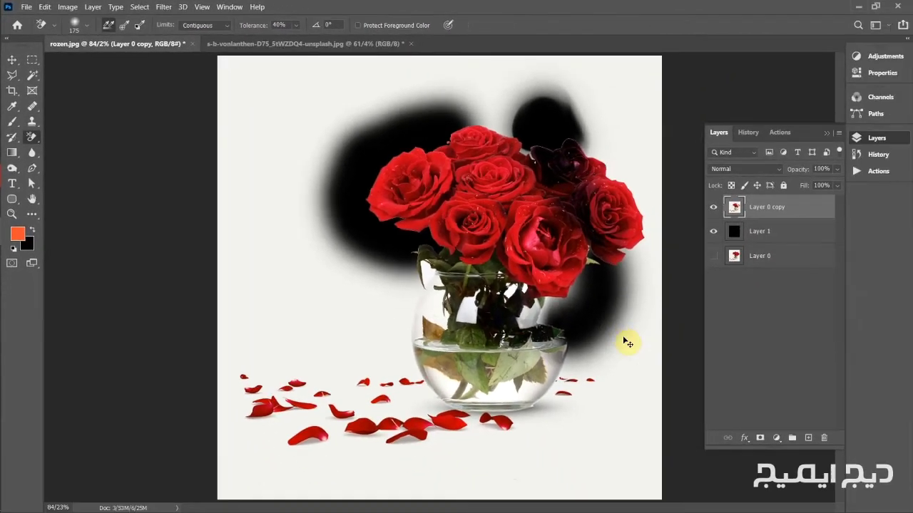
key(ctrl+z)
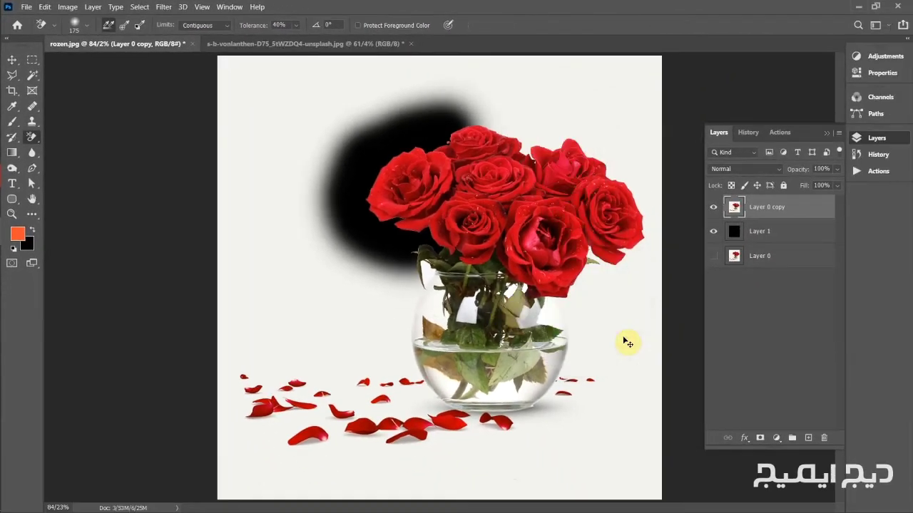
Undo the erasure around the leftmost rose and switch to the photo of the two backpacks, magnified to 100%.
key(ctrl+z)
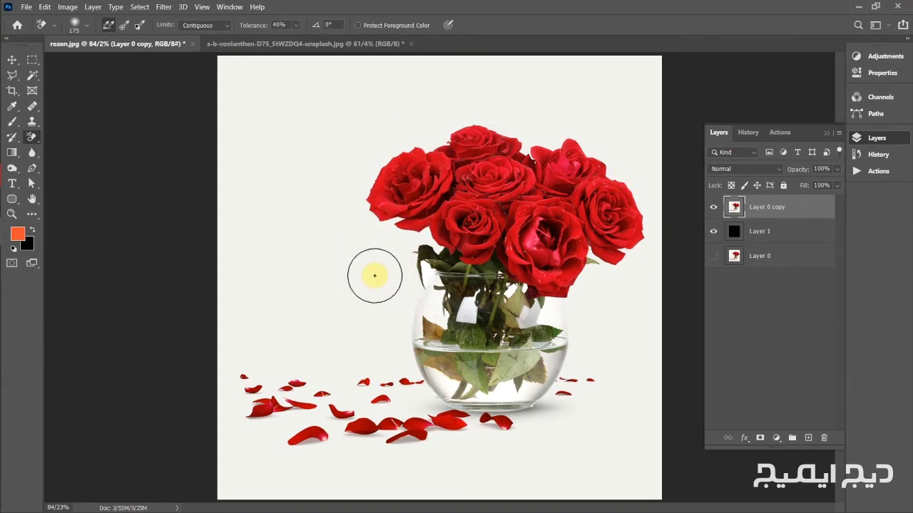
click(302, 43)
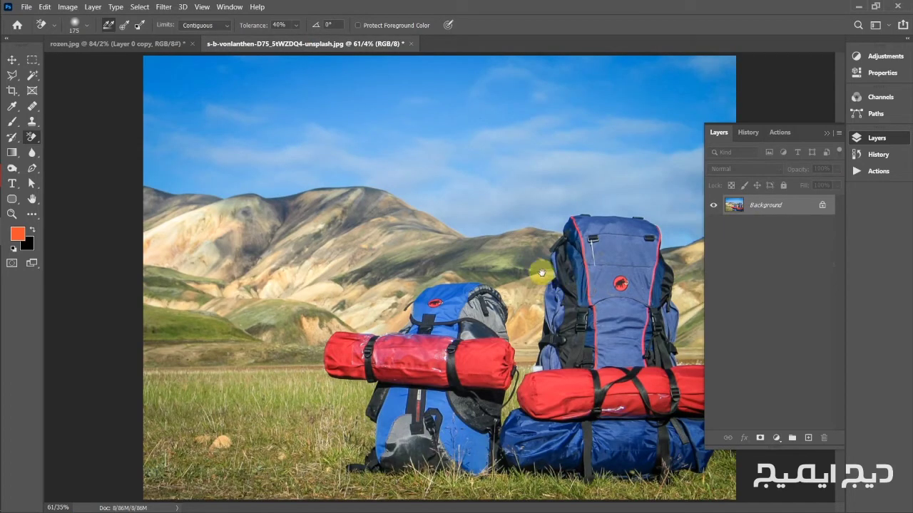
ctrl+click(396, 326)
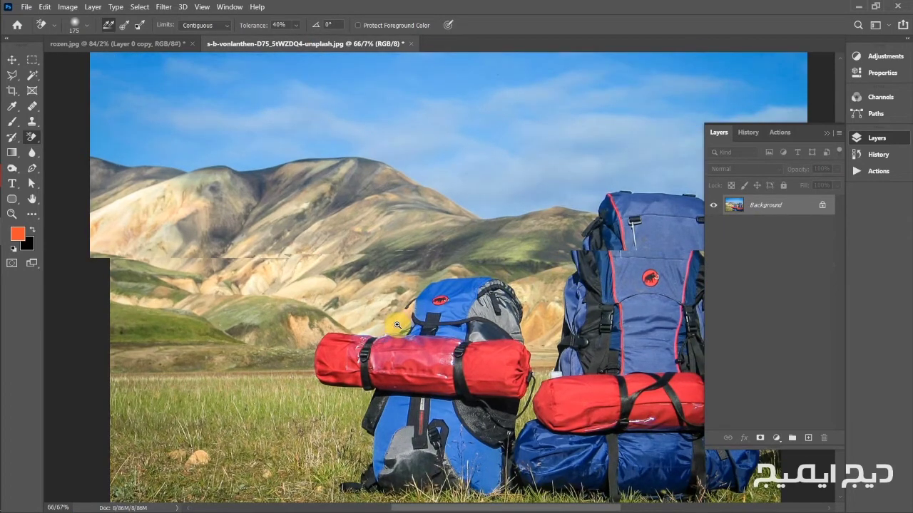
ctrl+click(397, 325)
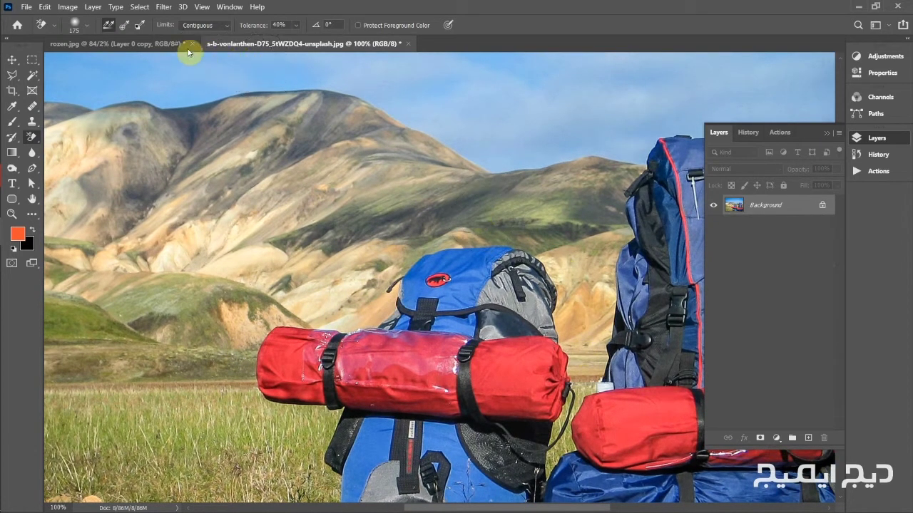
With sampling set to Once and 20% tolerance, erase test spots on the hillside beside the smaller backpack, and undo them all.
click(125, 27)
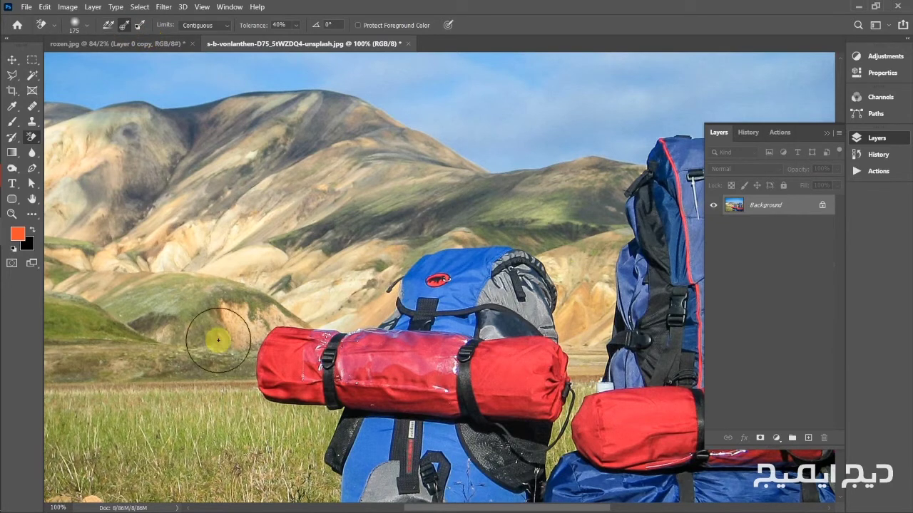
click(237, 366)
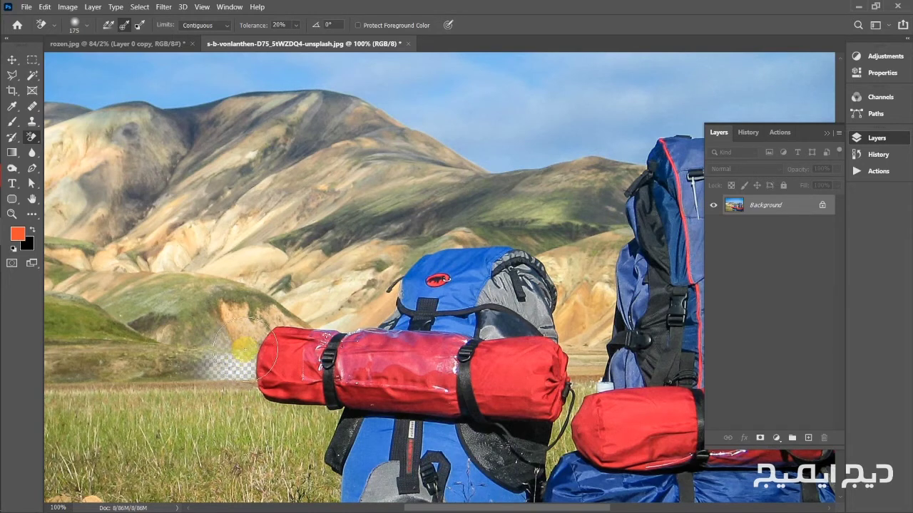
mouse_move(244, 349)
mouse_down()
mouse_move(262, 307)
mouse_move(271, 314)
mouse_move(281, 280)
mouse_move(289, 292)
mouse_move(319, 246)
mouse_move(341, 239)
mouse_move(337, 230)
mouse_move(313, 258)
mouse_move(287, 241)
mouse_move(336, 317)
mouse_move(382, 306)
mouse_move(342, 296)
mouse_move(358, 264)
mouse_move(382, 250)
mouse_move(261, 326)
mouse_up()
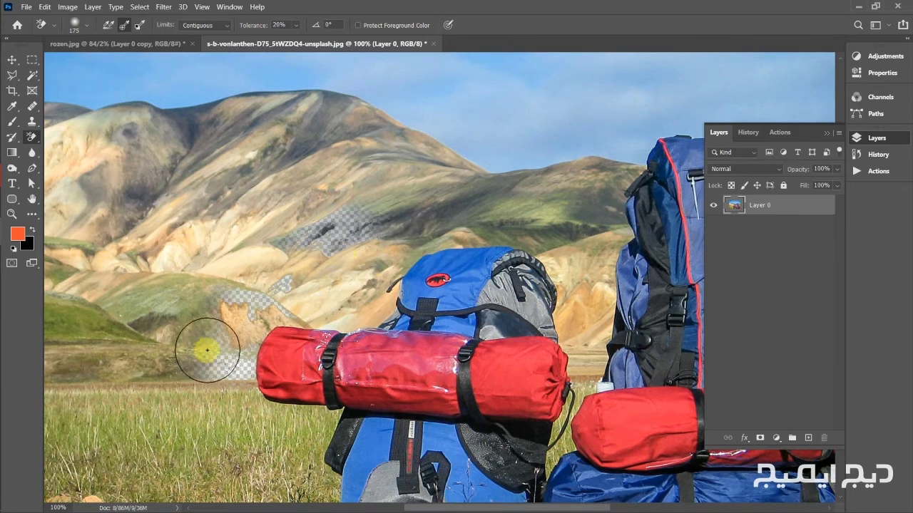
key(ctrl+z)
key(ctrl+z)
key(ctrl+z)
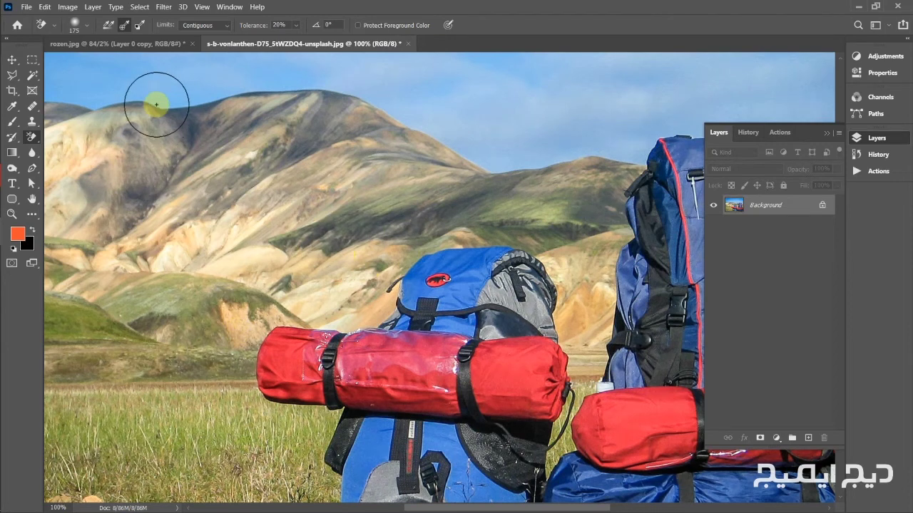
Switch the sampling to Continuous, erase the hillside beside the smaller backpack and part of its red roll, and undo these erasures.
click(108, 26)
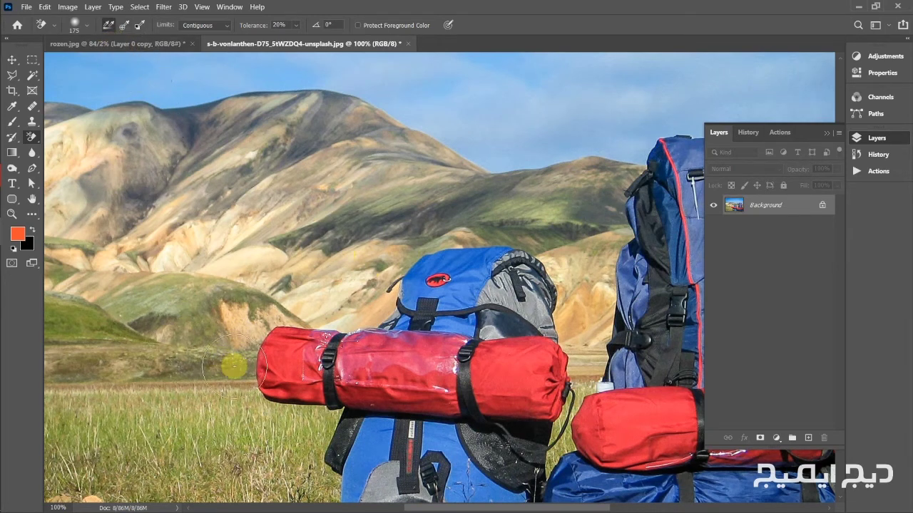
mouse_move(236, 368)
mouse_down()
mouse_move(269, 321)
mouse_move(303, 318)
mouse_move(285, 308)
mouse_move(293, 305)
mouse_move(288, 312)
mouse_move(313, 319)
mouse_move(349, 307)
mouse_move(390, 325)
mouse_move(385, 305)
mouse_move(356, 282)
mouse_move(373, 271)
mouse_move(366, 285)
mouse_move(367, 260)
mouse_move(403, 278)
mouse_move(342, 300)
mouse_move(349, 306)
mouse_move(352, 295)
mouse_move(306, 312)
mouse_up()
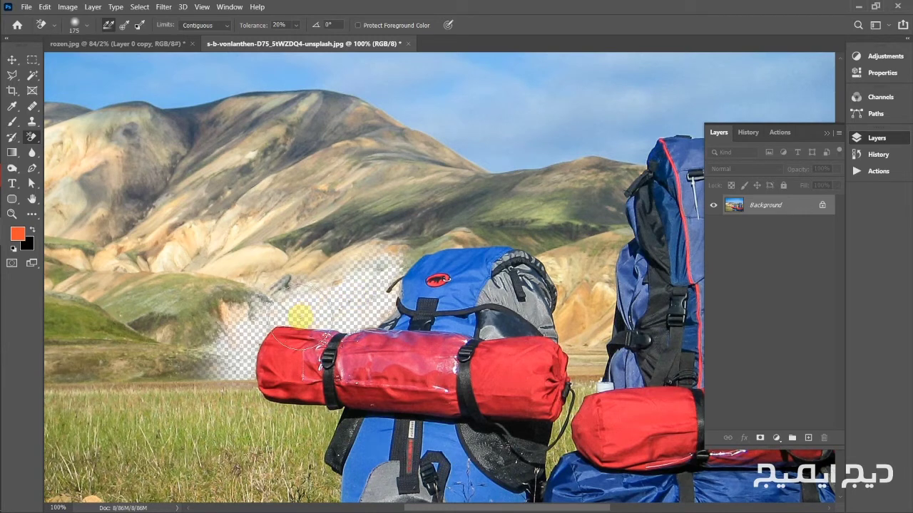
mouse_move(299, 316)
mouse_down()
mouse_move(292, 334)
mouse_move(289, 320)
mouse_move(279, 353)
mouse_up()
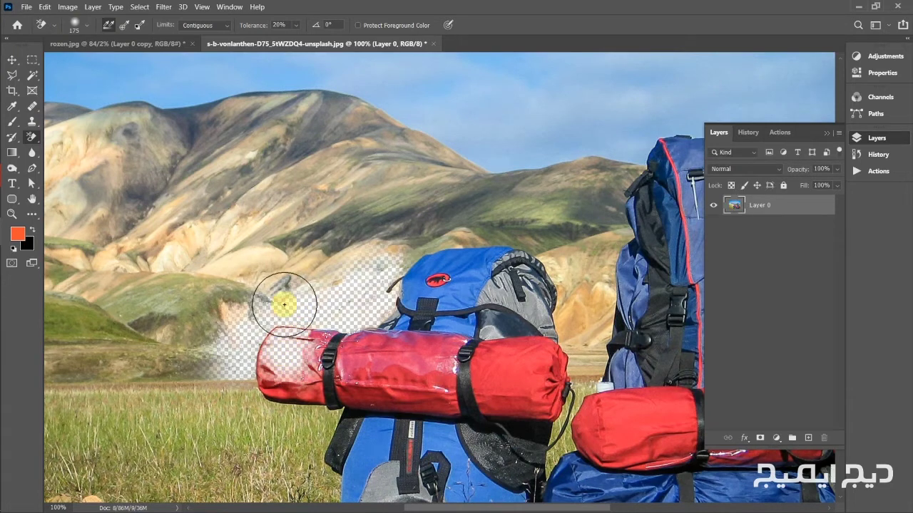
drag(283, 305, 285, 295)
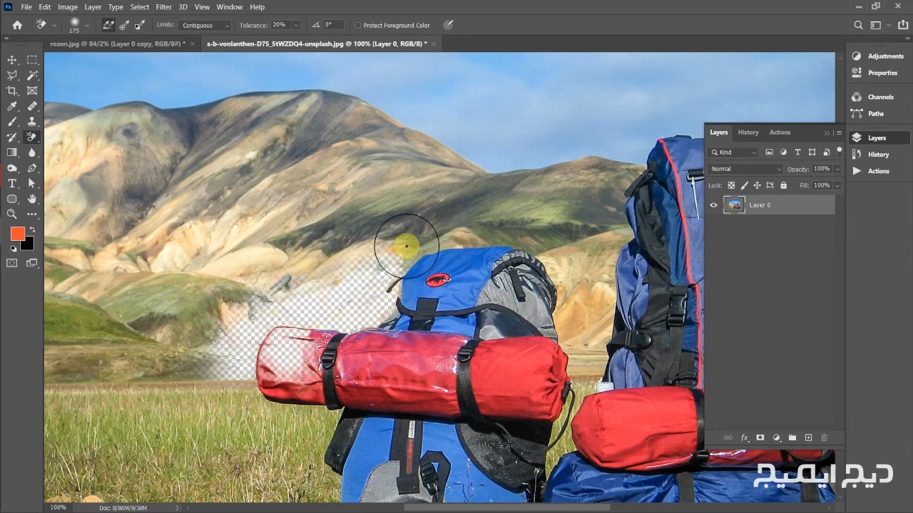
key(ctrl+z)
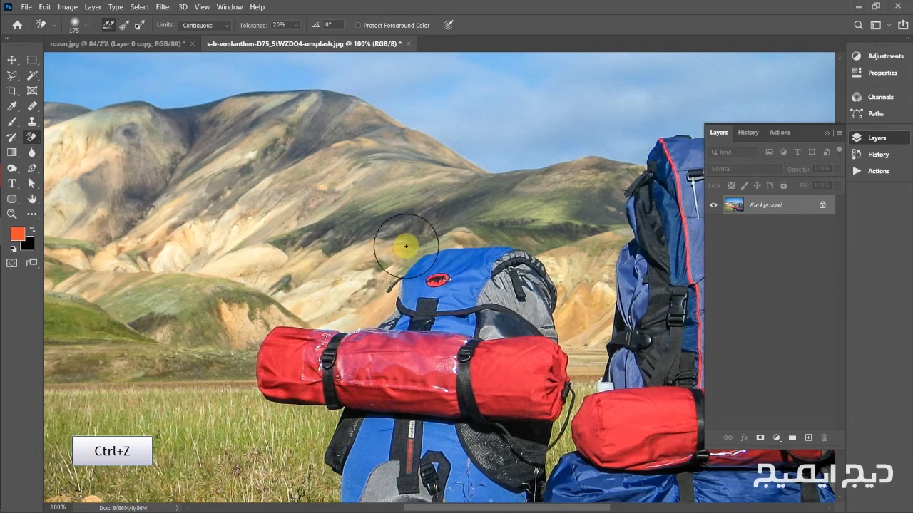
Return to rozen.jpg and prepare the eraser over the glass vase with a 300 px brush and Once sampling.
click(192, 28)
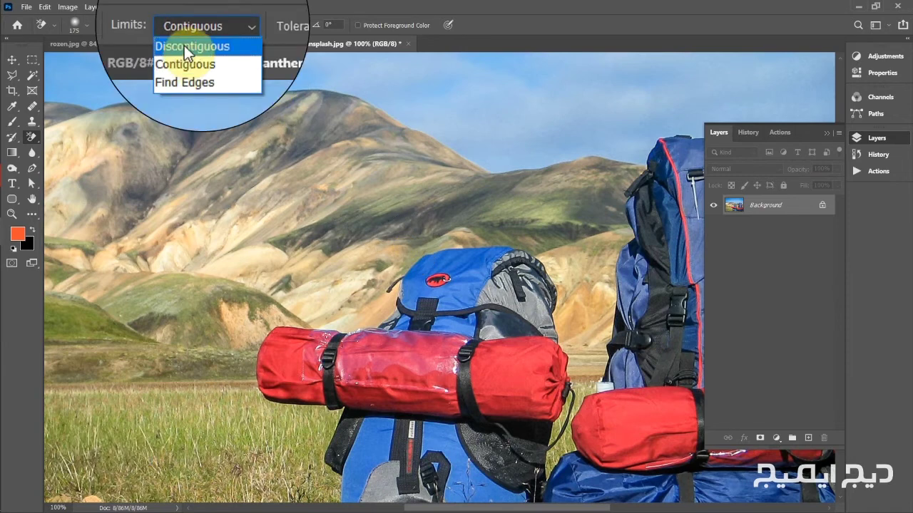
click(194, 26)
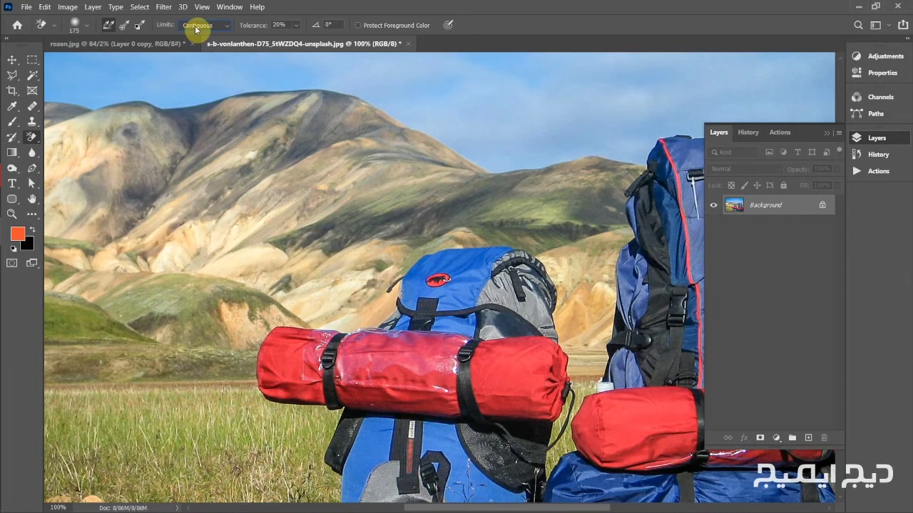
click(147, 44)
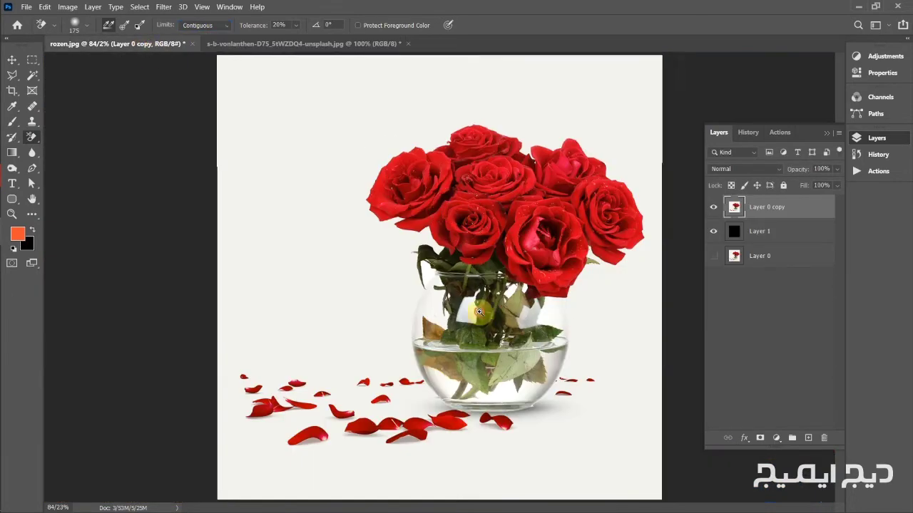
ctrl+click(464, 317)
ctrl+click(464, 316)
ctrl+click(464, 317)
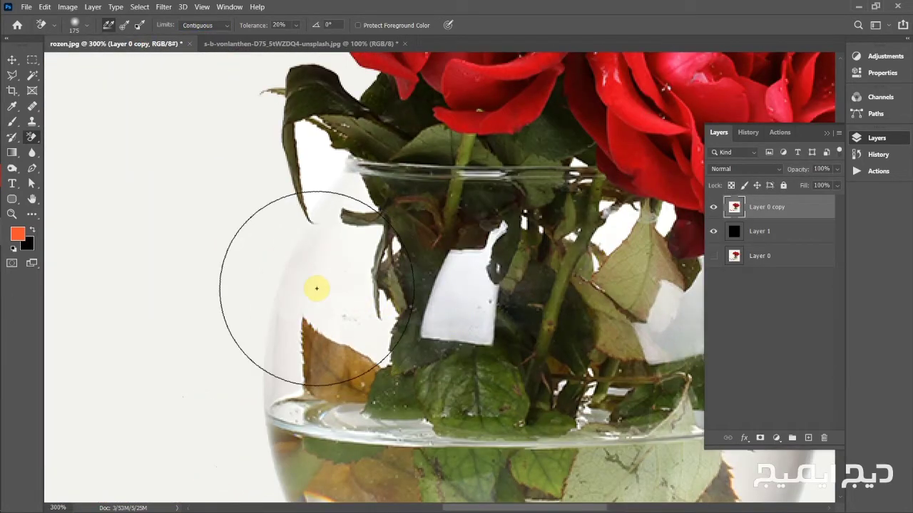
key(bracketright)
key(bracketright)
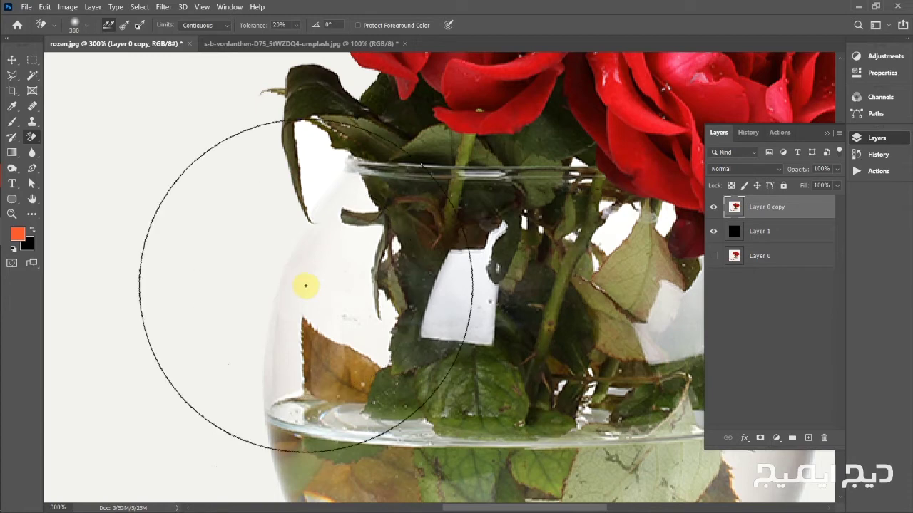
click(125, 29)
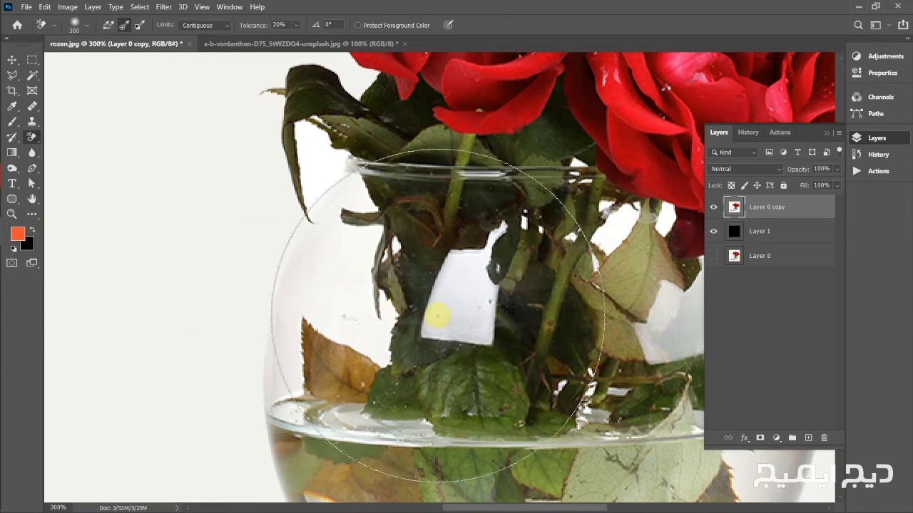
Erase the light background seen through the vase's left side using Contiguous limits, and undo that erasure.
key(v)
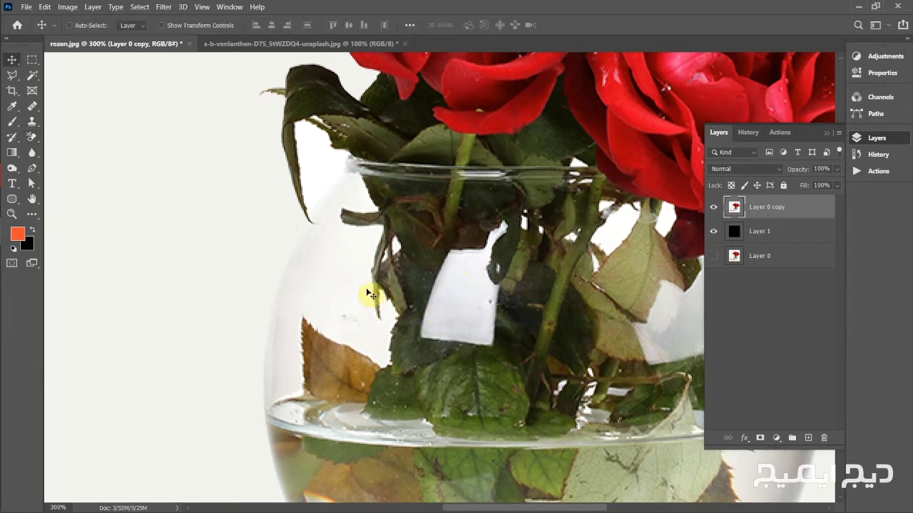
key(e)
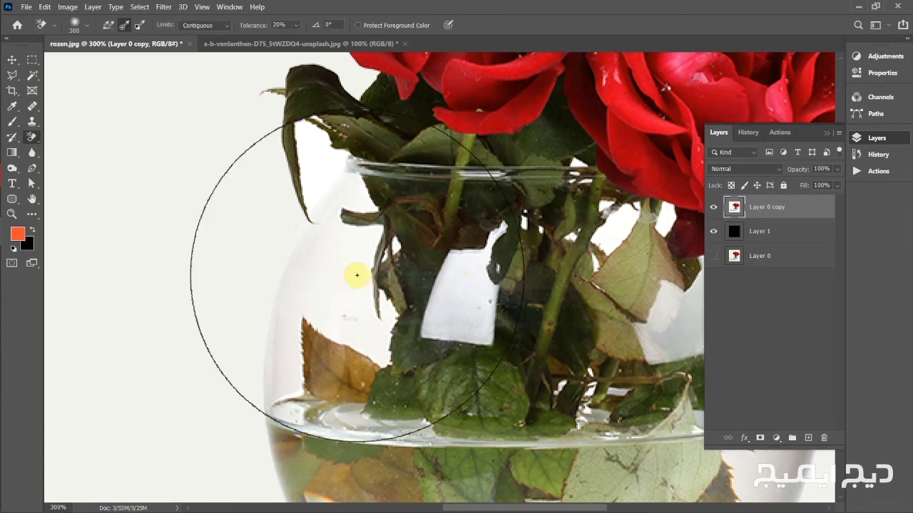
mouse_move(357, 275)
mouse_down()
mouse_move(345, 315)
mouse_move(329, 262)
mouse_move(310, 256)
mouse_move(331, 265)
mouse_up()
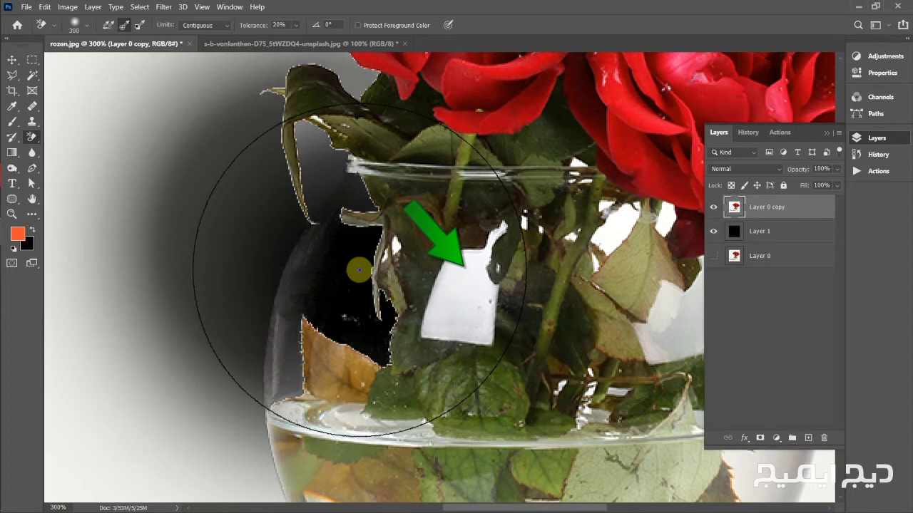
click(358, 270)
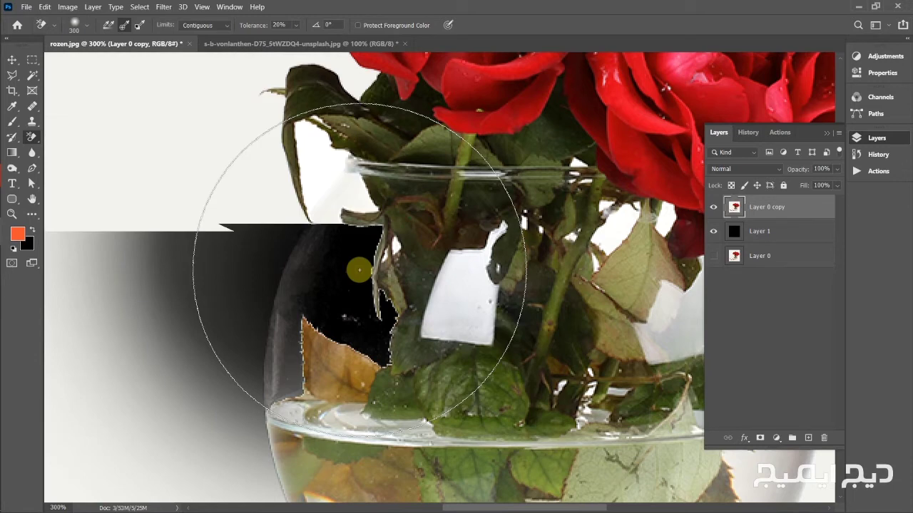
Set the eraser limits to Discontiguous, erase the light areas in and around the vase's left side, and undo that erasure.
click(205, 25)
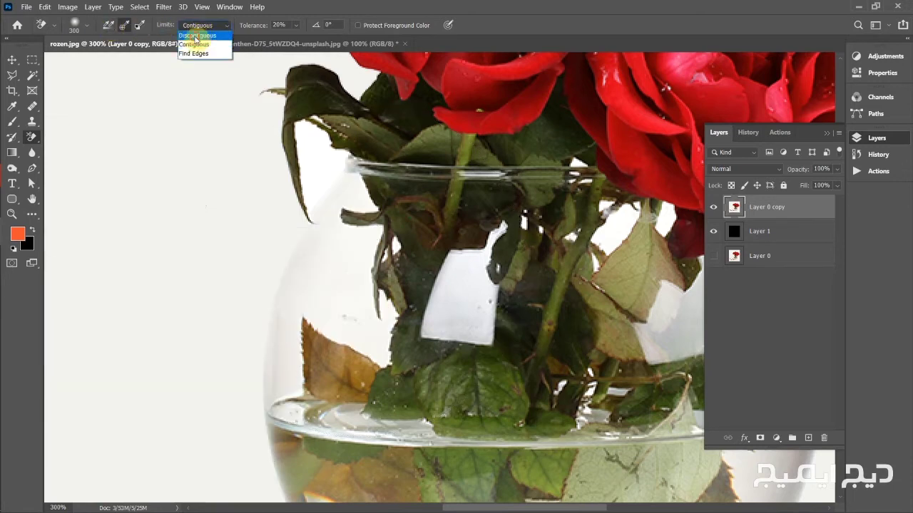
click(195, 36)
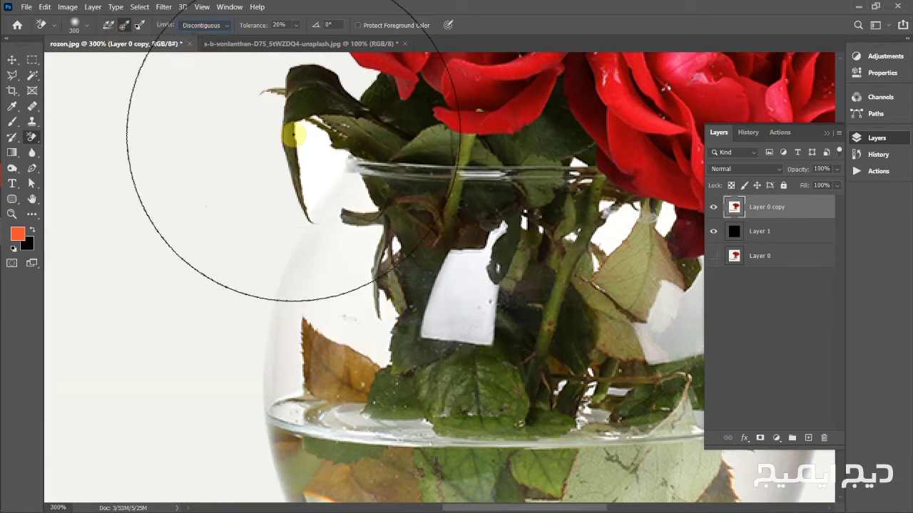
click(361, 296)
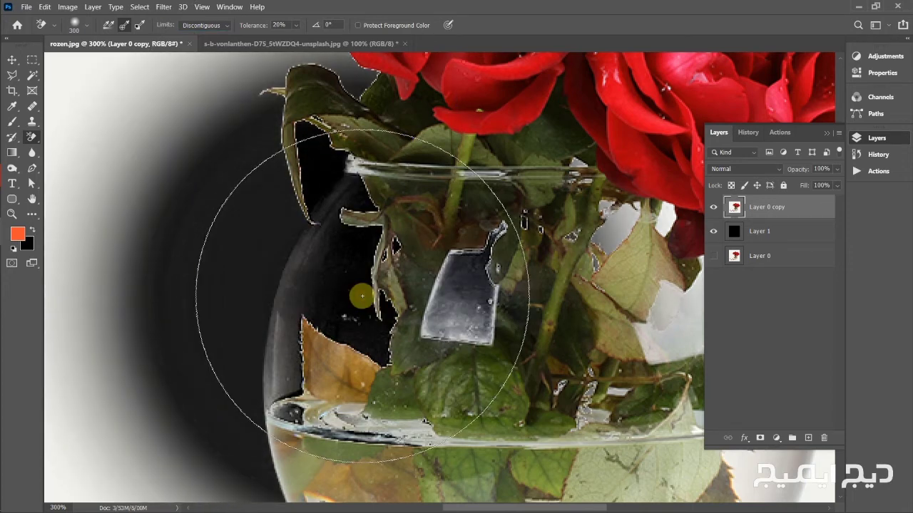
drag(362, 296, 439, 289)
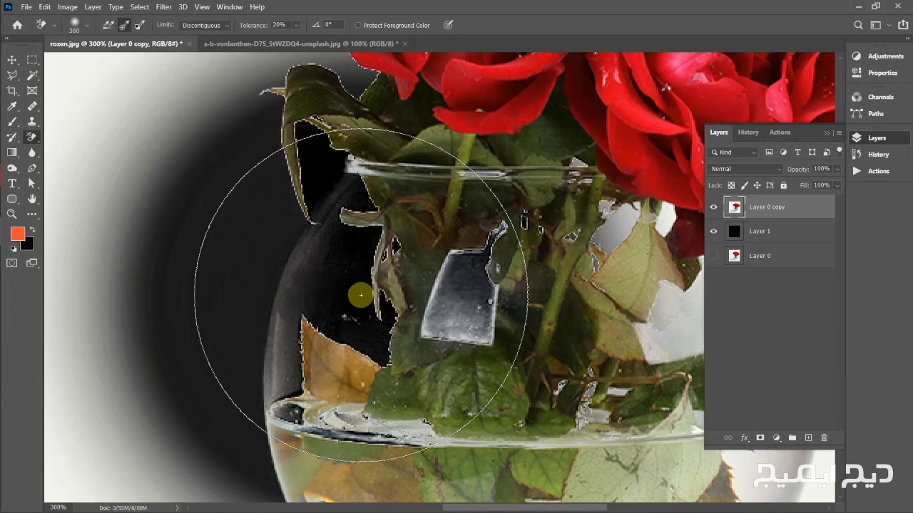
key(ctrl+z)
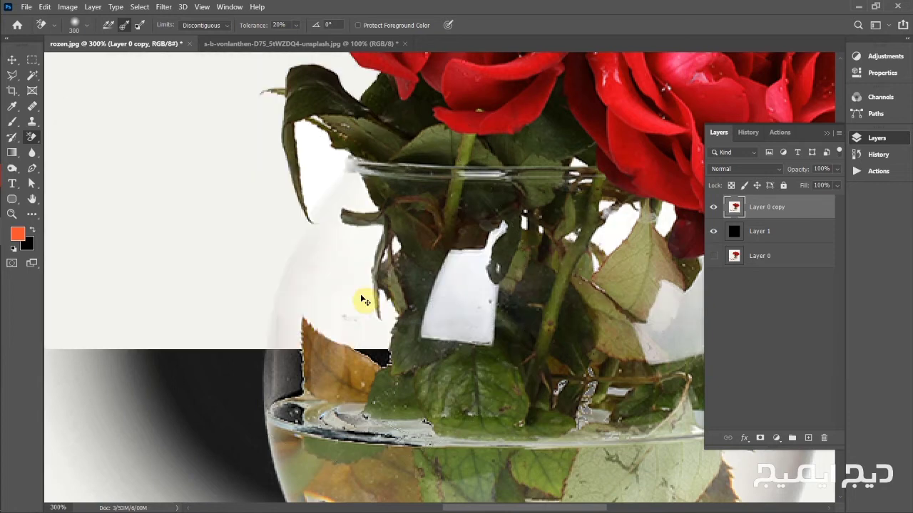
Restore Contiguous limits, erase the vase's left side and the enclosed bright glass patch, reducing the brush to 90 px, and undo both erasures.
click(203, 25)
click(207, 41)
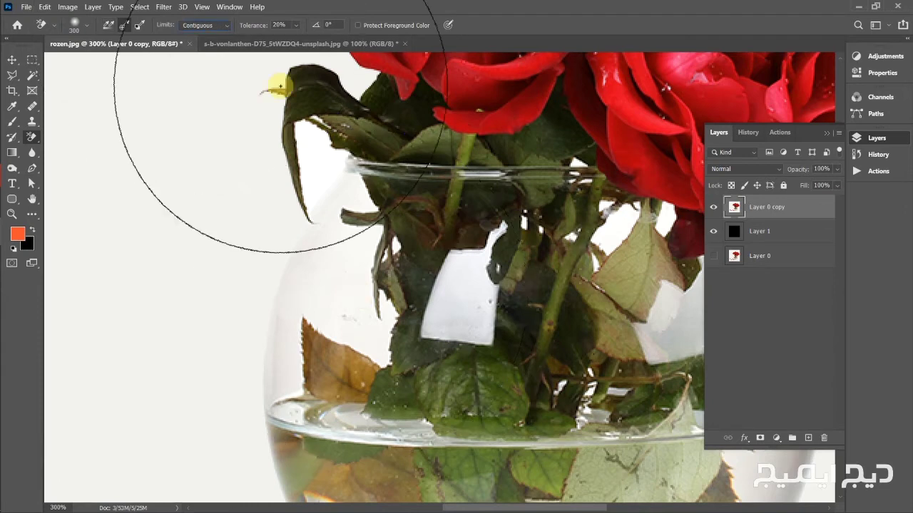
mouse_move(350, 295)
mouse_down()
mouse_move(344, 257)
mouse_move(346, 270)
mouse_move(331, 268)
mouse_move(344, 264)
mouse_move(336, 255)
mouse_move(346, 270)
mouse_move(348, 259)
mouse_move(386, 256)
mouse_move(395, 246)
mouse_move(454, 288)
mouse_move(443, 309)
mouse_move(474, 324)
mouse_move(460, 314)
mouse_move(469, 267)
mouse_move(486, 254)
mouse_move(442, 311)
mouse_up()
key(bracketleft)
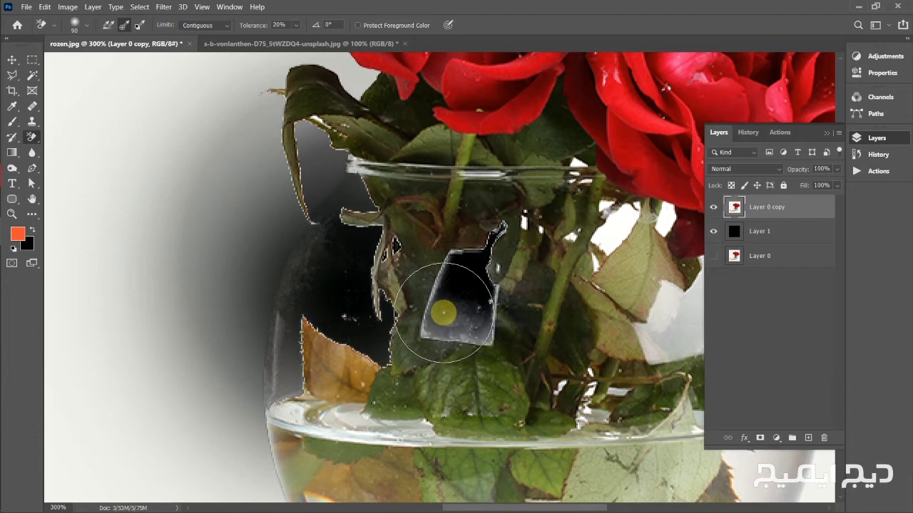
mouse_move(443, 312)
mouse_down()
mouse_move(375, 205)
mouse_move(321, 170)
mouse_move(261, 269)
mouse_up()
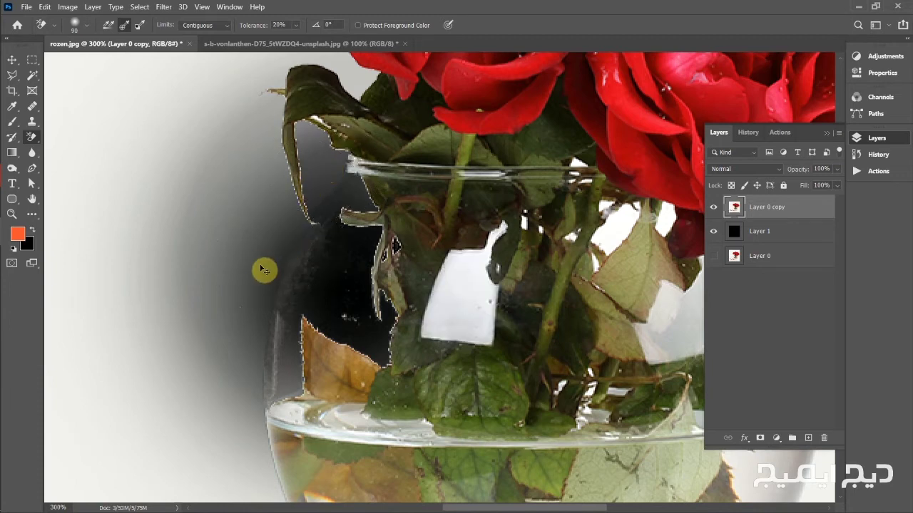
key(ctrl+z)
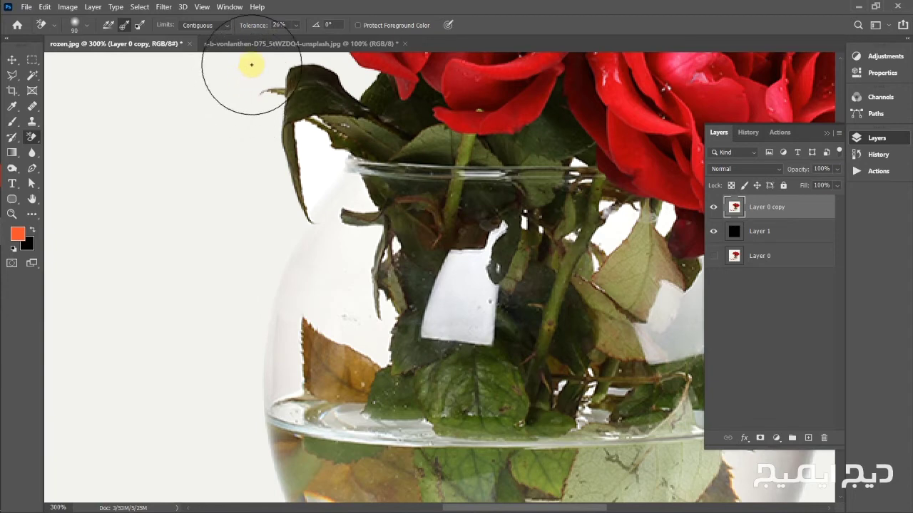
In the backpacks photo, select the dark blue sky with the Magic Wand at tolerance 20 and Contiguous off, and clear the selection.
click(265, 44)
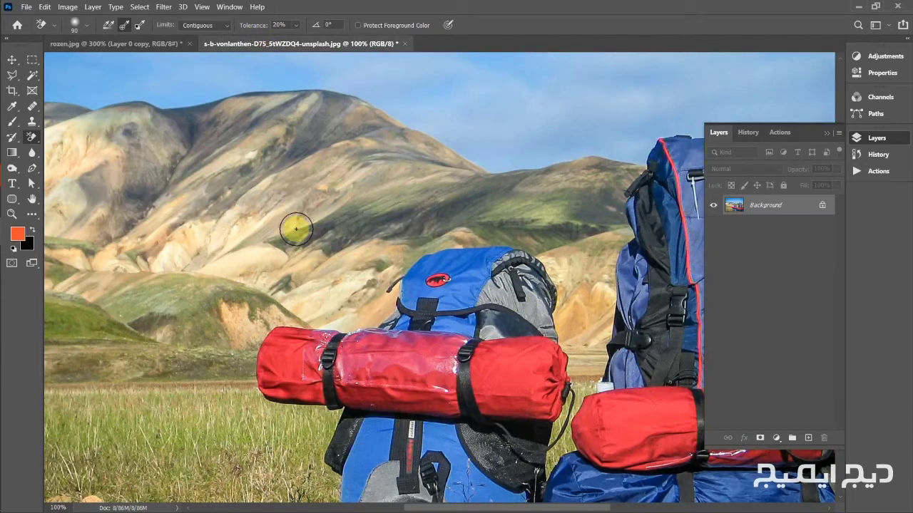
key(ctrl+0)
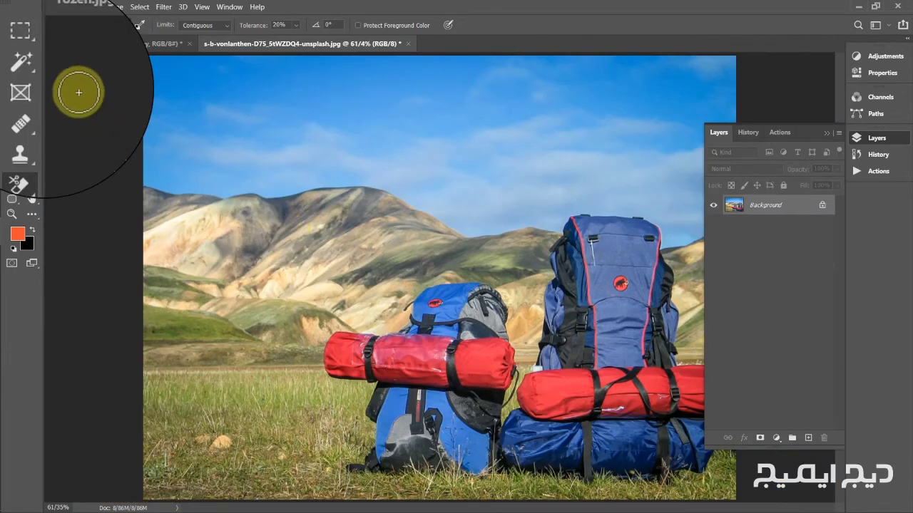
click(18, 64)
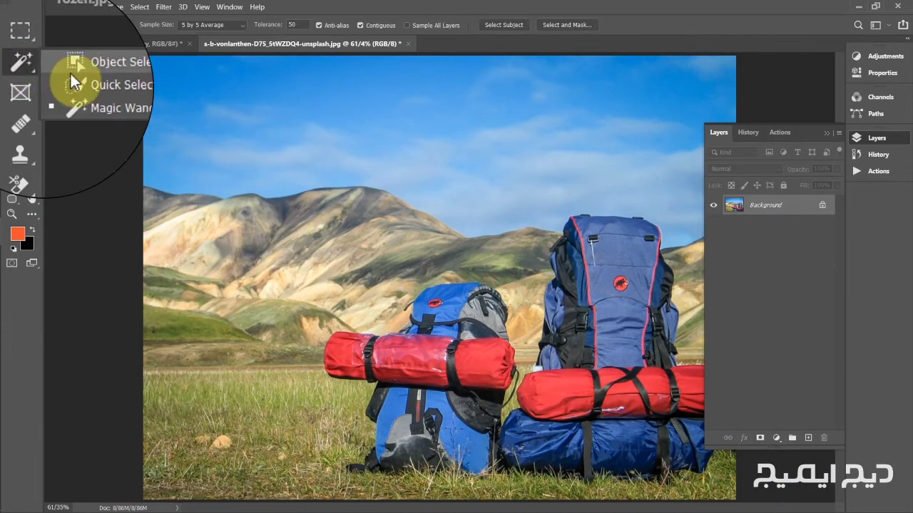
click(138, 109)
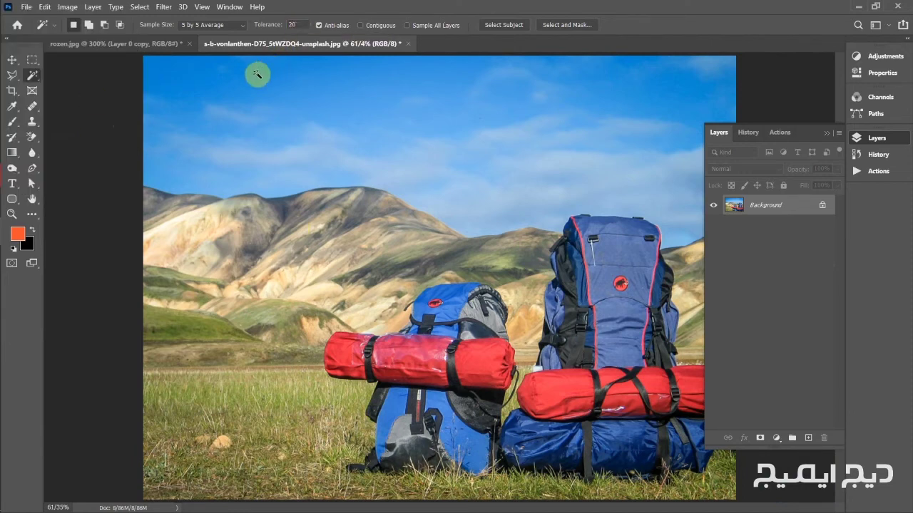
click(170, 76)
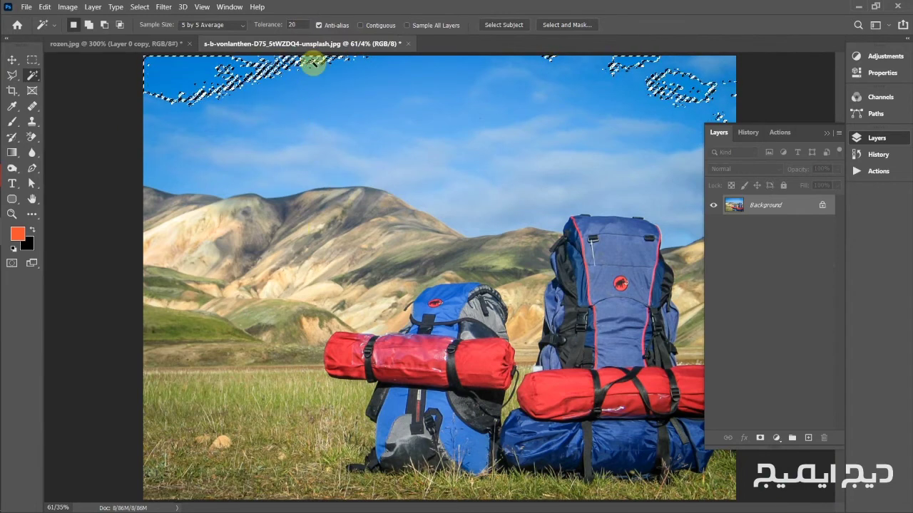
click(192, 81)
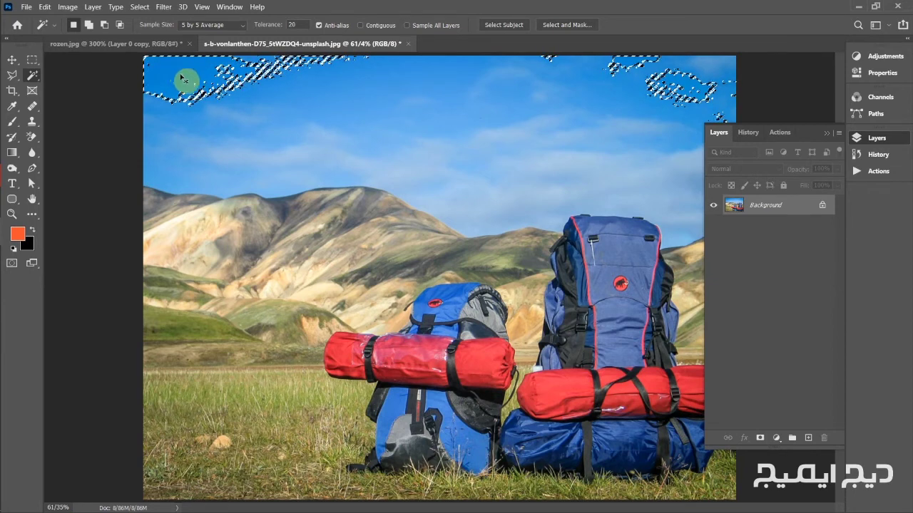
key(ctrl+d)
Set the Magic Wand tolerance to 50 and select the dark blue sky from its upper-left area.
click(300, 25)
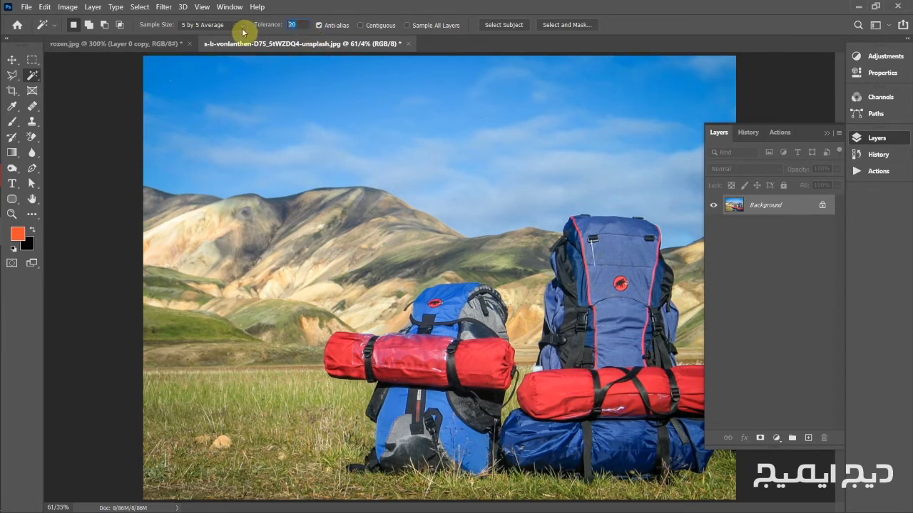
text(50)
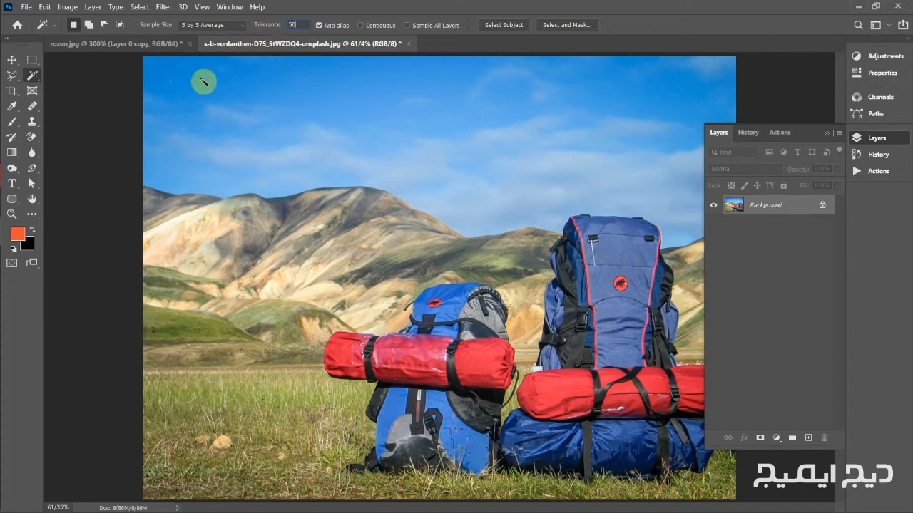
click(187, 81)
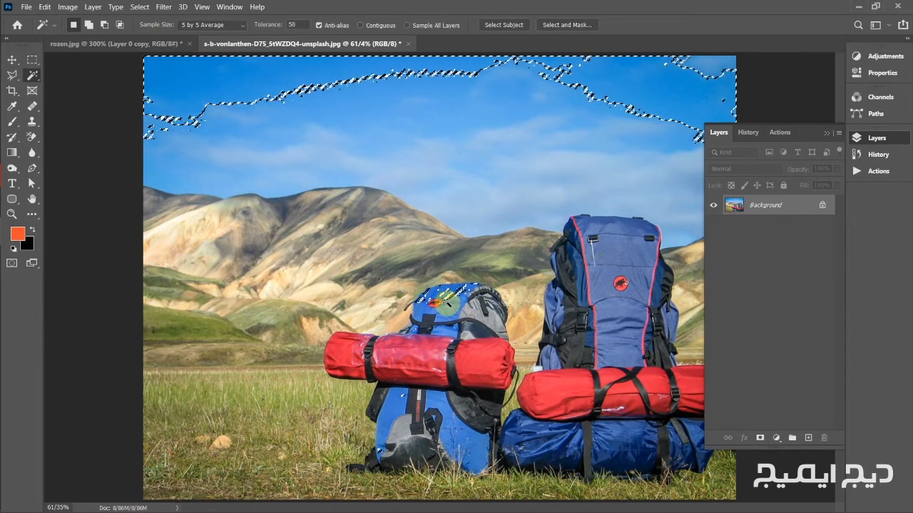
Raise the Magic Wand tolerance to 80, sample the same patch of dark blue sky, and clear the resulting selection.
double_click(291, 25)
text(80)
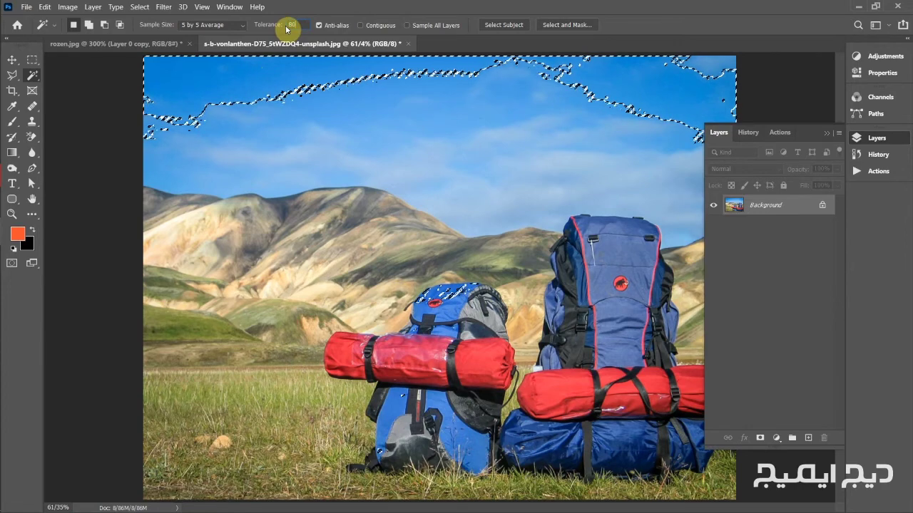
click(197, 112)
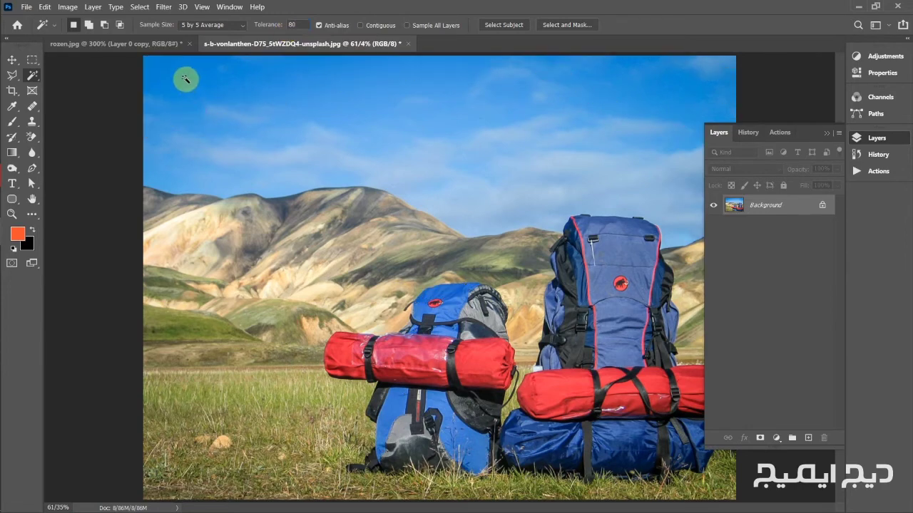
click(185, 79)
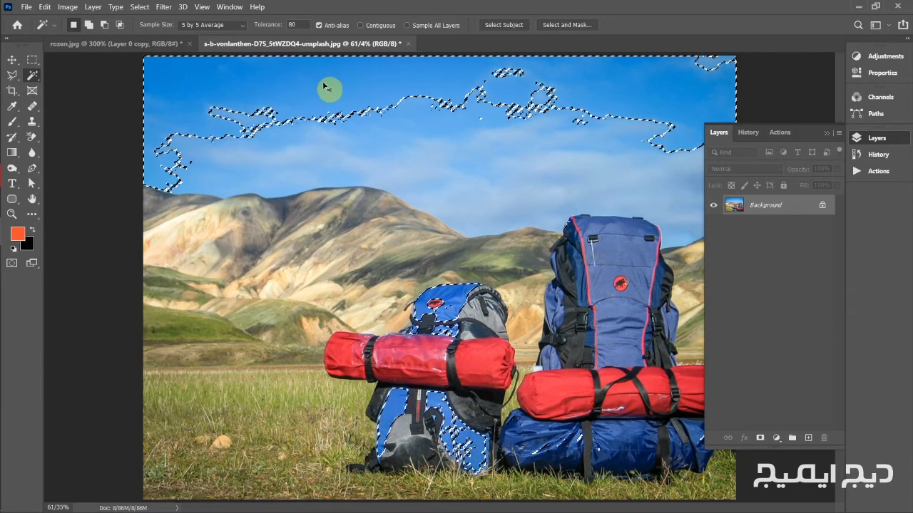
key(ctrl+d)
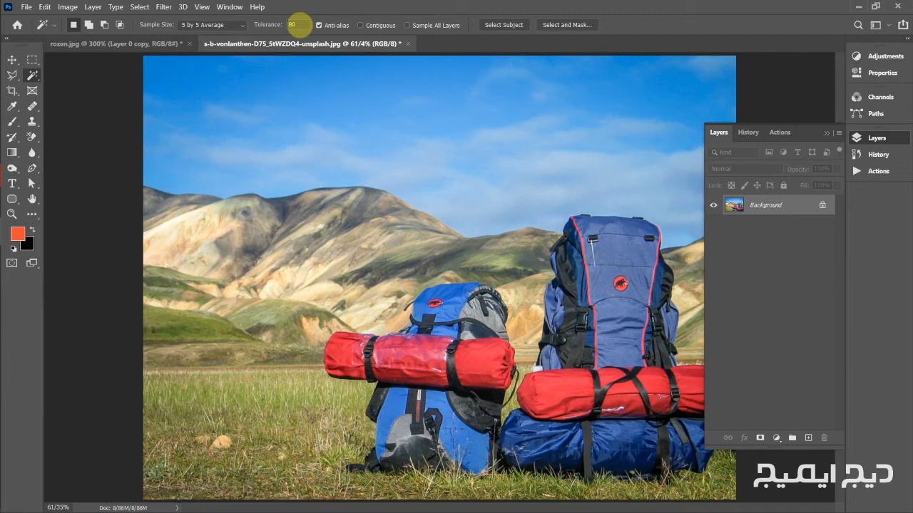
Return to rozen.jpg at the leftmost rose and activate the Background Eraser with 20% tolerance.
click(134, 43)
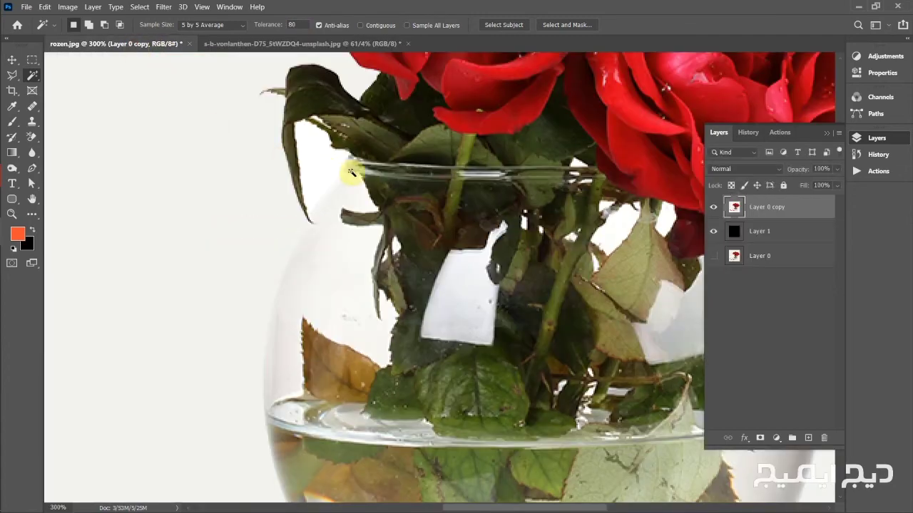
drag(350, 102, 451, 330)
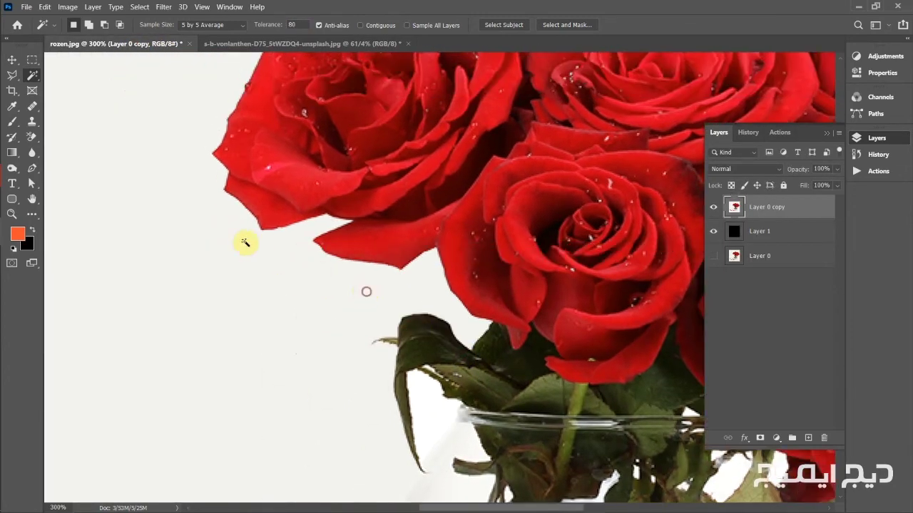
click(31, 137)
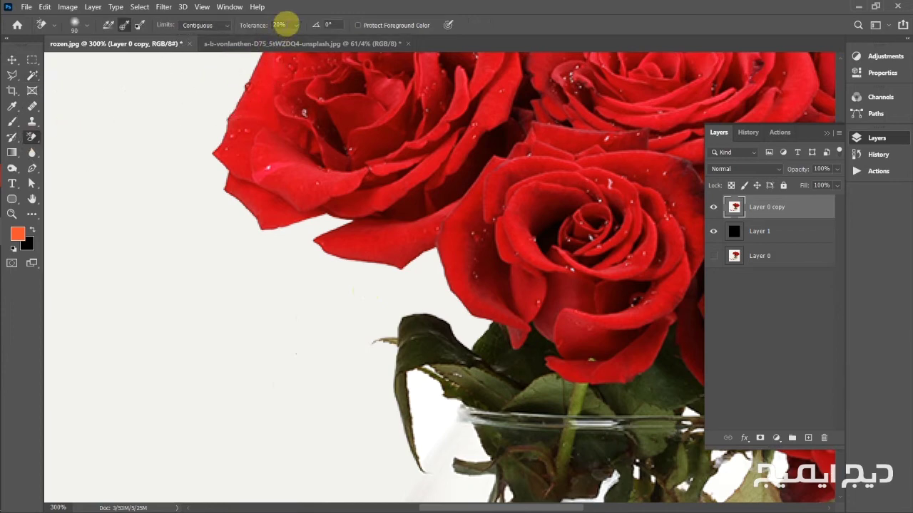
click(282, 24)
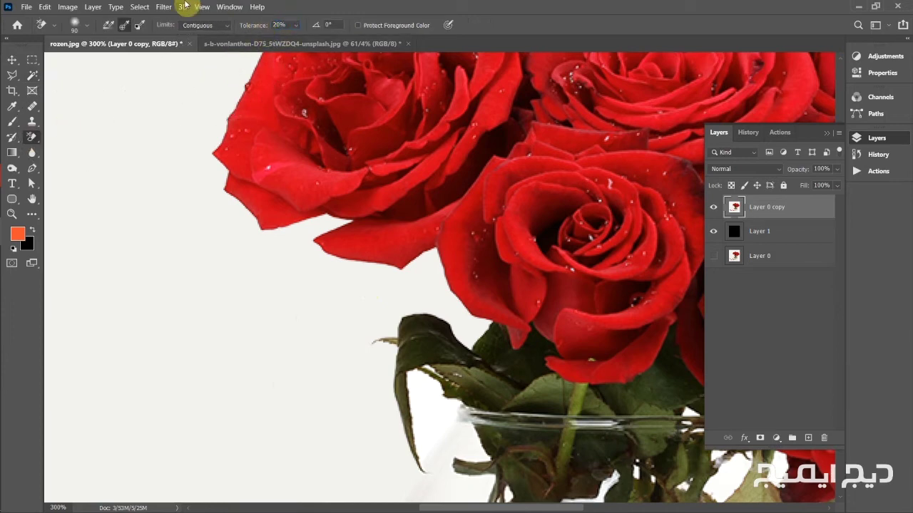
Erase the light background around the leftmost rose's lower petals, examine the petal edges up close, and undo the erasure.
mouse_move(262, 256)
mouse_down()
mouse_move(319, 224)
mouse_move(309, 232)
mouse_move(135, 198)
mouse_move(67, 122)
mouse_move(45, 22)
mouse_move(102, 192)
mouse_move(332, 311)
mouse_move(436, 326)
mouse_move(366, 320)
mouse_move(314, 278)
mouse_up()
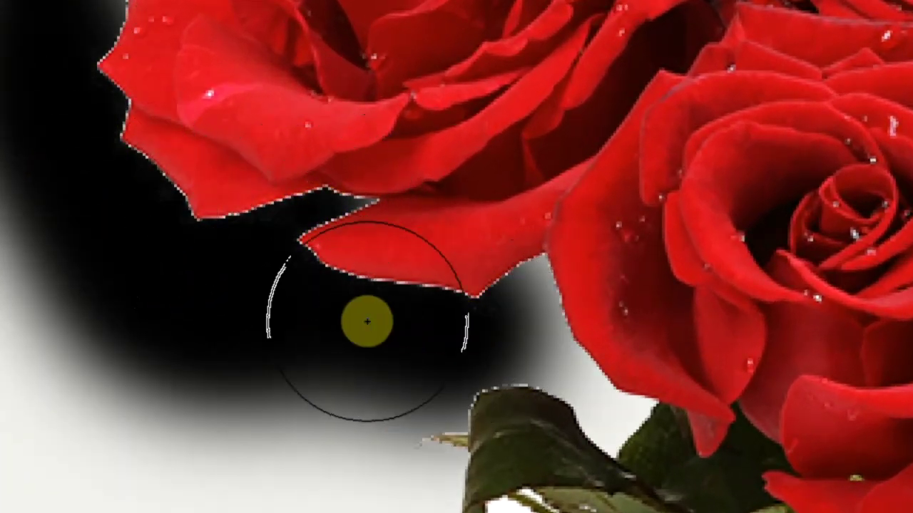
key(z)
click(314, 279)
click(296, 299)
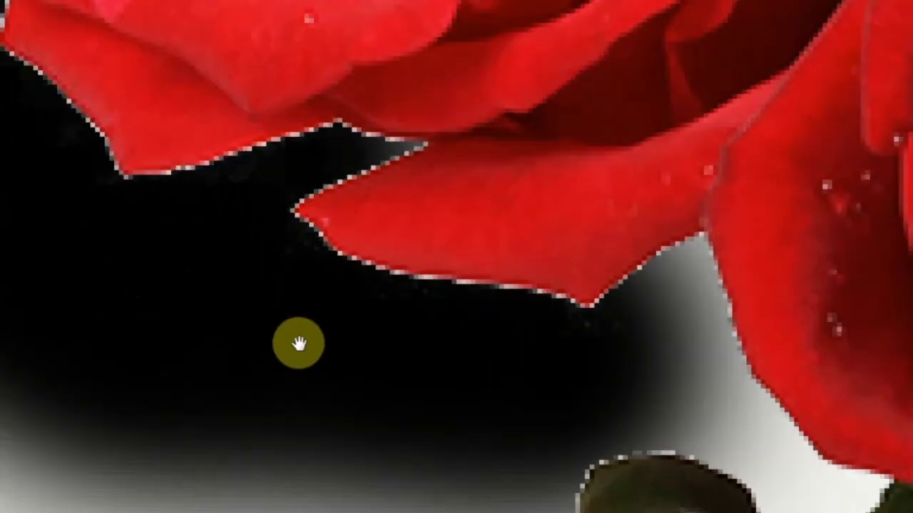
key(e)
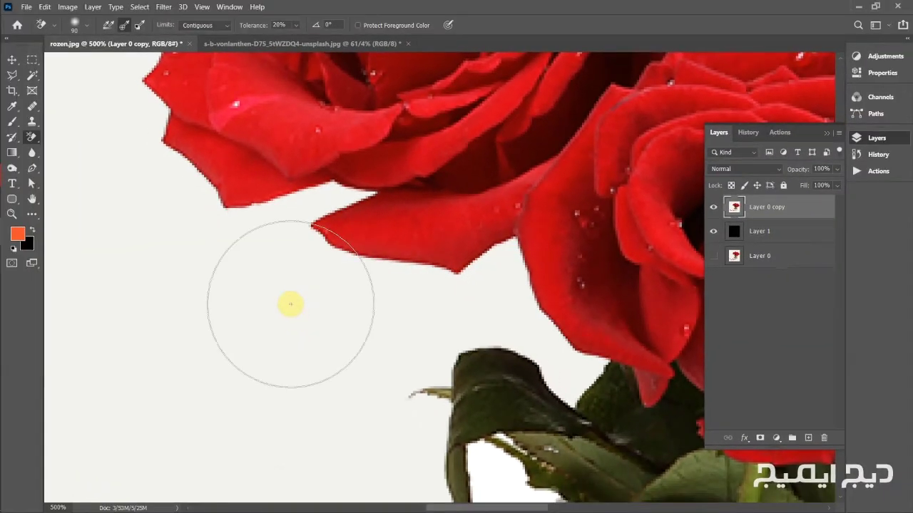
Set the eraser tolerance to 50%, erase the background around the leftmost rose's lower petals, and undo that erasure.
click(279, 24)
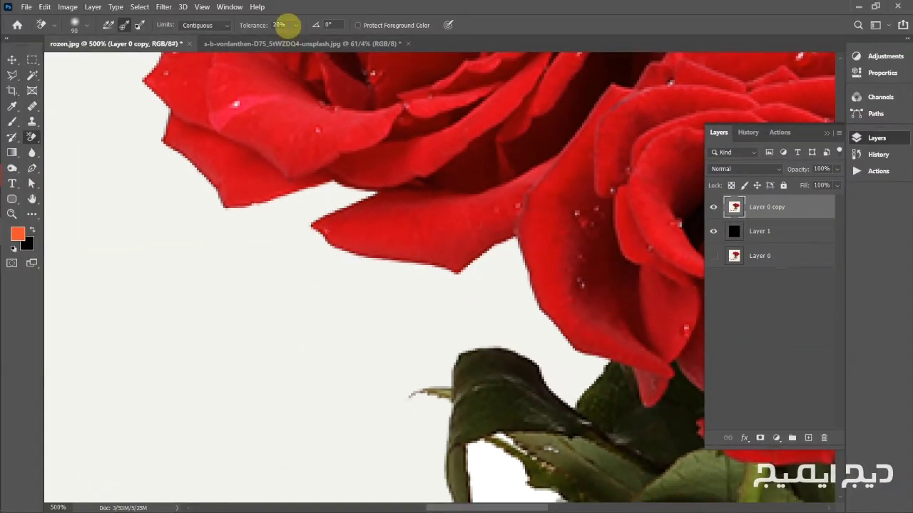
text(50)
key(Return)
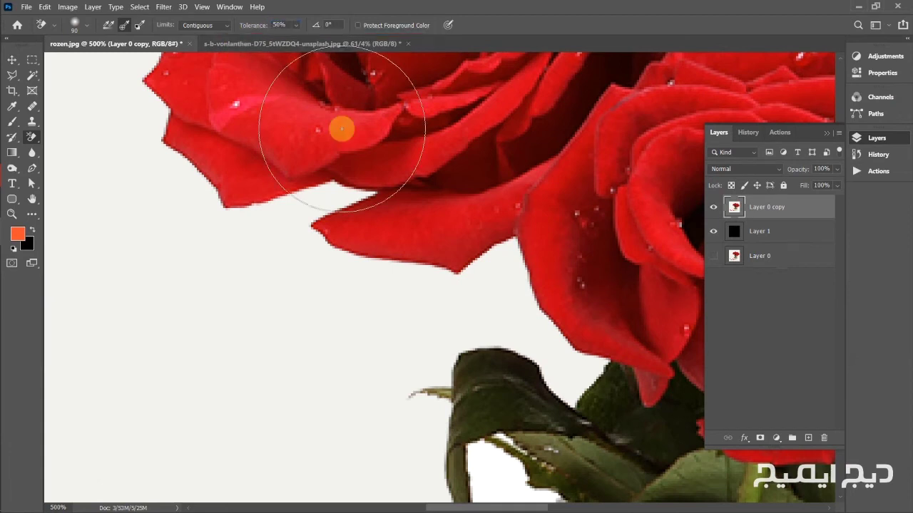
mouse_move(341, 129)
mouse_down()
mouse_move(119, 136)
mouse_move(150, 208)
mouse_move(210, 240)
mouse_move(252, 243)
mouse_move(290, 231)
mouse_move(332, 196)
mouse_move(282, 230)
mouse_move(316, 269)
mouse_move(459, 290)
mouse_move(488, 281)
mouse_move(388, 308)
mouse_move(190, 244)
mouse_move(140, 201)
mouse_move(100, 135)
mouse_move(111, 84)
mouse_move(112, 140)
mouse_move(422, 234)
mouse_move(312, 226)
mouse_move(282, 255)
mouse_move(313, 277)
mouse_up()
key(ctrl+z)
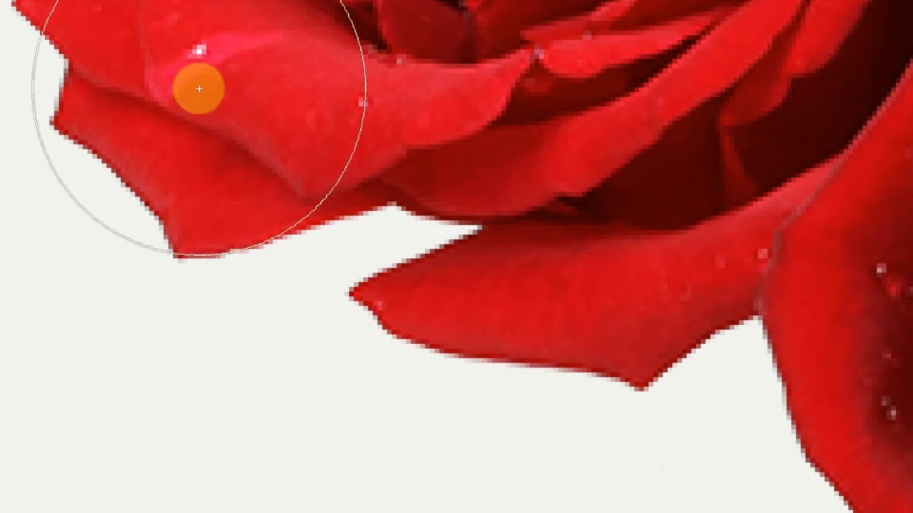
Erase the light background beside and below the leftmost rose with the eraser tolerance at 80%.
mouse_move(198, 88)
mouse_down()
mouse_move(4, 112)
mouse_move(92, 309)
mouse_move(266, 320)
mouse_move(182, 316)
mouse_move(116, 258)
mouse_move(0, 92)
mouse_move(242, 320)
mouse_move(387, 235)
mouse_move(301, 351)
mouse_move(518, 414)
mouse_move(438, 418)
mouse_move(291, 299)
mouse_move(389, 236)
mouse_move(430, 234)
mouse_move(387, 243)
mouse_move(401, 418)
mouse_move(682, 446)
mouse_move(728, 383)
mouse_move(727, 423)
mouse_up()
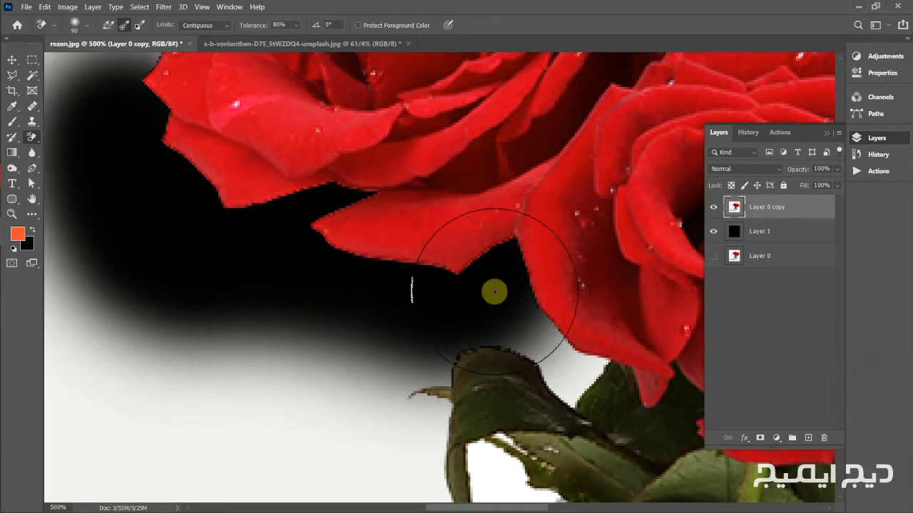
mouse_move(494, 293)
mouse_down()
mouse_move(376, 326)
mouse_move(320, 278)
mouse_up()
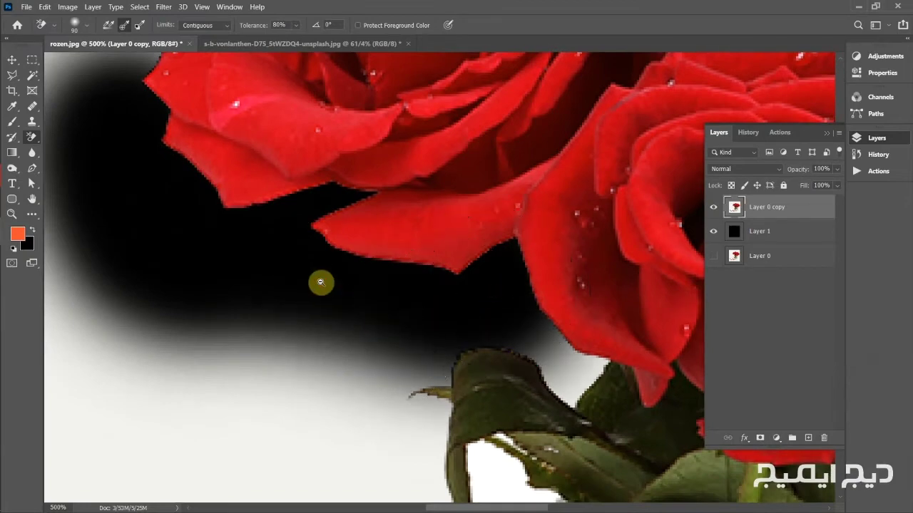
alt+click(316, 287)
alt+click(328, 334)
alt+click(318, 320)
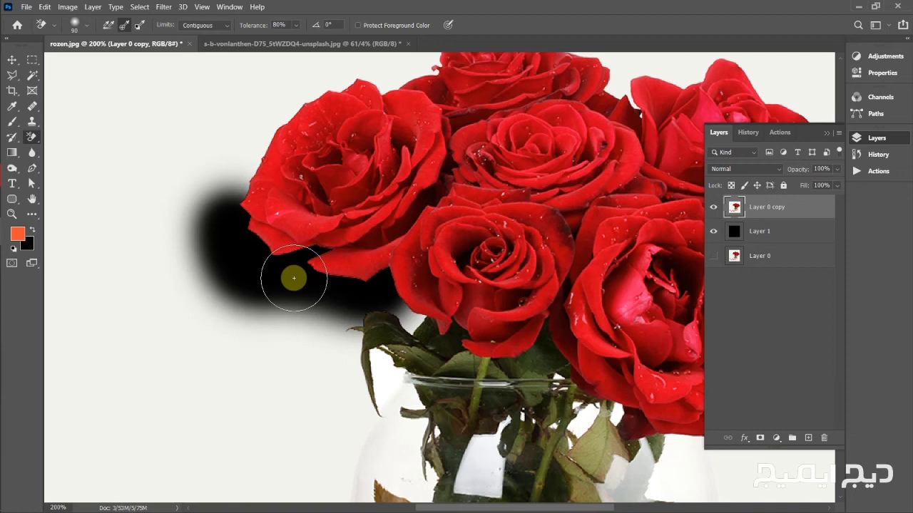
Enlarge the eraser brush to 250 px, use Continuous sampling, and erase the background beside and above the roses.
key(bracketright)
key(bracketright)
key(bracketright)
key(bracketright)
key(bracketright)
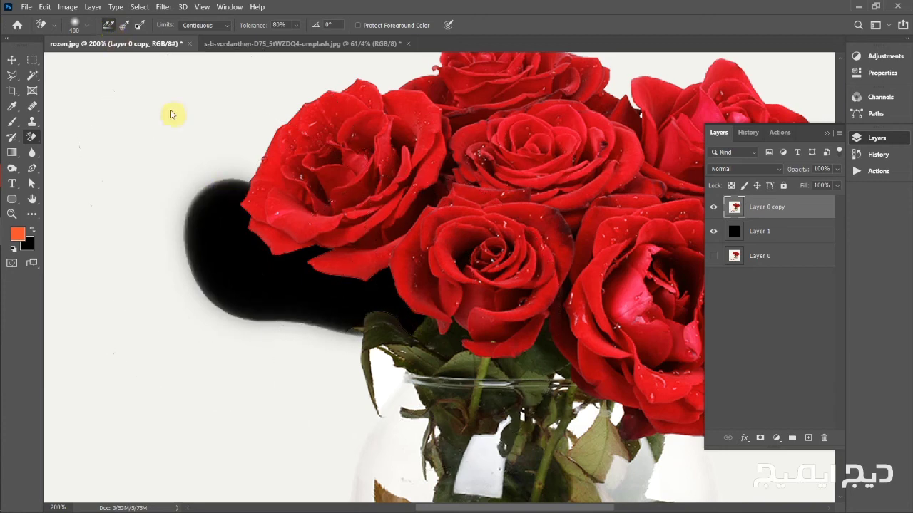
key(bracketleft)
mouse_move(218, 177)
mouse_down()
mouse_move(234, 145)
mouse_move(333, 74)
mouse_move(399, 71)
mouse_up()
scroll(379, 276, up, 5)
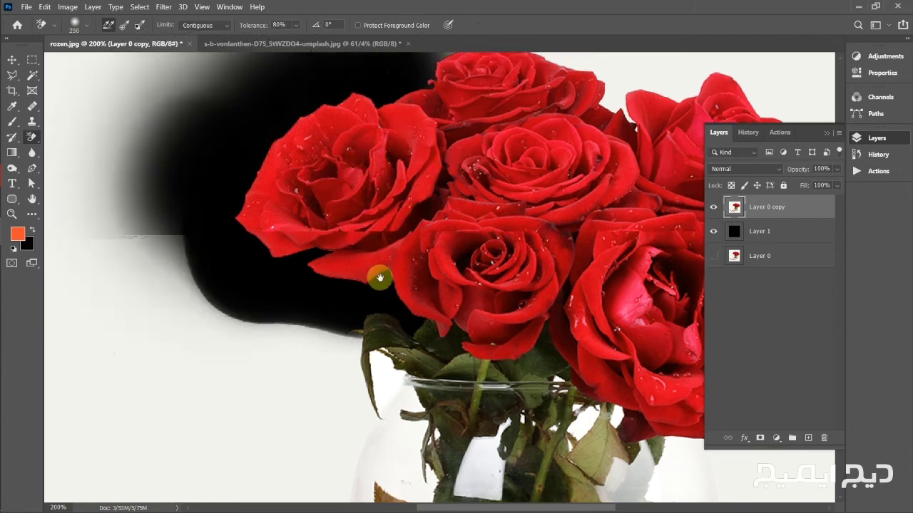
mouse_move(343, 216)
mouse_down()
mouse_move(327, 192)
mouse_move(530, 181)
mouse_move(543, 191)
mouse_move(552, 243)
mouse_move(615, 195)
mouse_up()
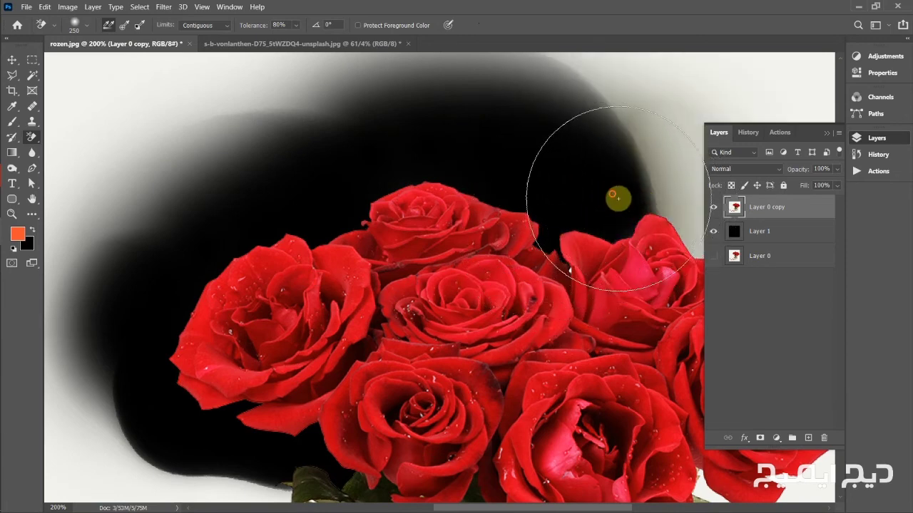
Erase the background to the right of the roses and extend the erased area to the left of the bouquet.
scroll(204, 224, right, 2)
scroll(215, 152, right, 10)
mouse_move(314, 167)
mouse_down()
mouse_move(373, 214)
mouse_move(407, 267)
mouse_move(424, 270)
mouse_move(457, 354)
mouse_move(464, 418)
mouse_move(428, 467)
mouse_move(409, 471)
mouse_move(423, 472)
mouse_move(465, 225)
mouse_move(467, 112)
mouse_up()
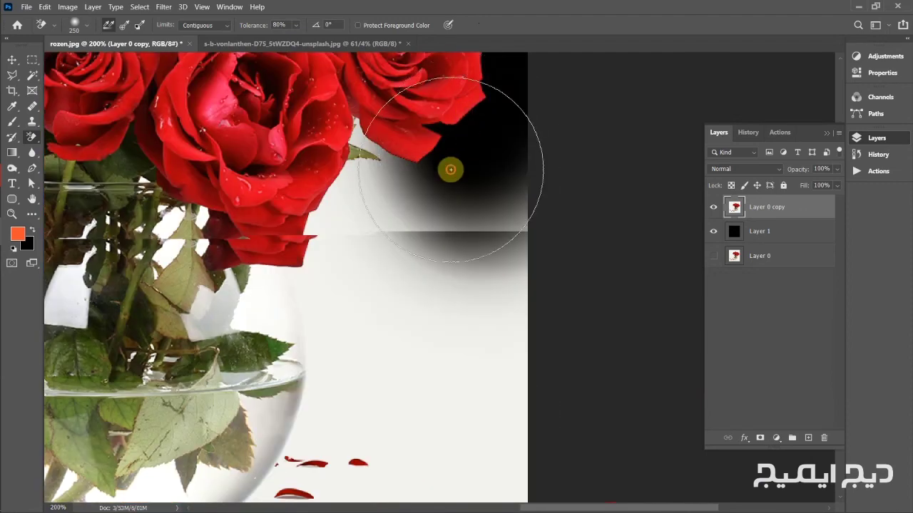
mouse_move(451, 170)
mouse_down()
mouse_move(370, 149)
mouse_move(370, 169)
mouse_move(322, 230)
mouse_move(271, 235)
mouse_move(408, 231)
mouse_move(480, 206)
mouse_move(468, 231)
mouse_move(476, 222)
mouse_move(164, 202)
mouse_move(368, 230)
mouse_move(402, 271)
mouse_move(405, 262)
mouse_move(411, 292)
mouse_move(361, 215)
mouse_move(362, 228)
mouse_move(357, 190)
mouse_move(463, 116)
mouse_move(451, 121)
mouse_move(561, 113)
mouse_move(476, 112)
mouse_move(622, 161)
mouse_move(582, 159)
mouse_move(595, 122)
mouse_move(606, 185)
mouse_move(611, 99)
mouse_move(361, 106)
mouse_move(340, 125)
mouse_move(336, 148)
mouse_move(360, 278)
mouse_move(342, 298)
mouse_up()
alt+click(165, 202)
alt+click(164, 202)
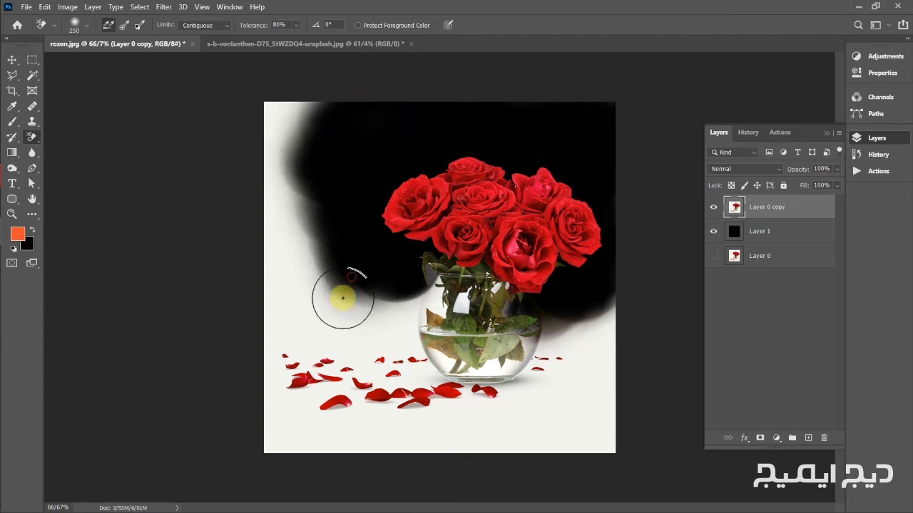
Hide the black Layer 1 and examine the erased edges around the roses and vase against transparency.
click(713, 231)
scroll(531, 294, up, 3)
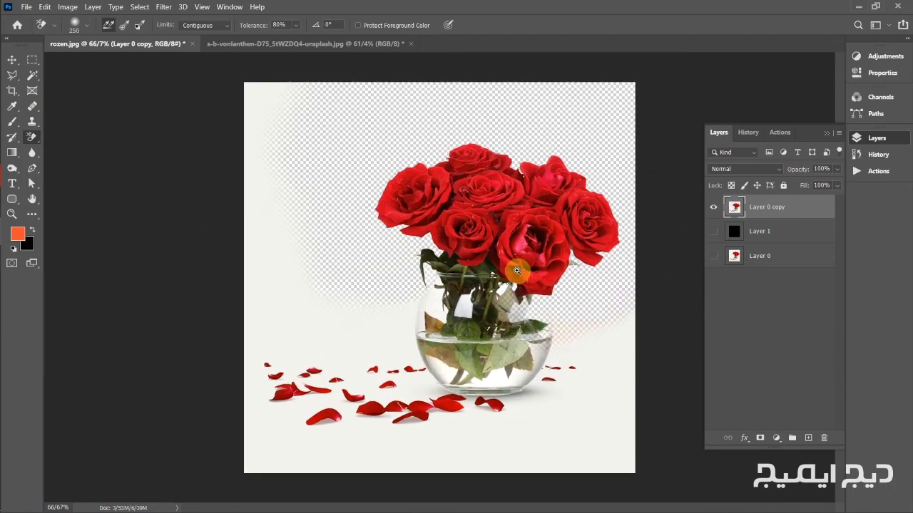
scroll(443, 355, down, 3)
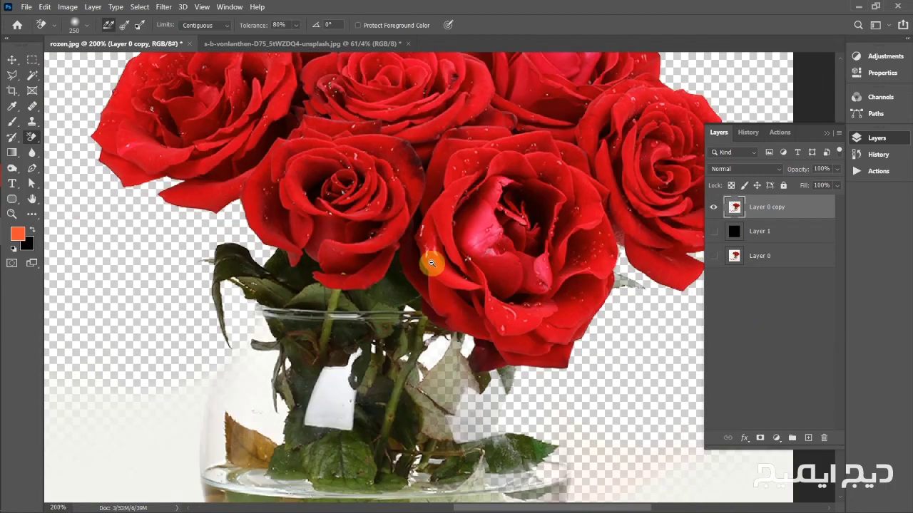